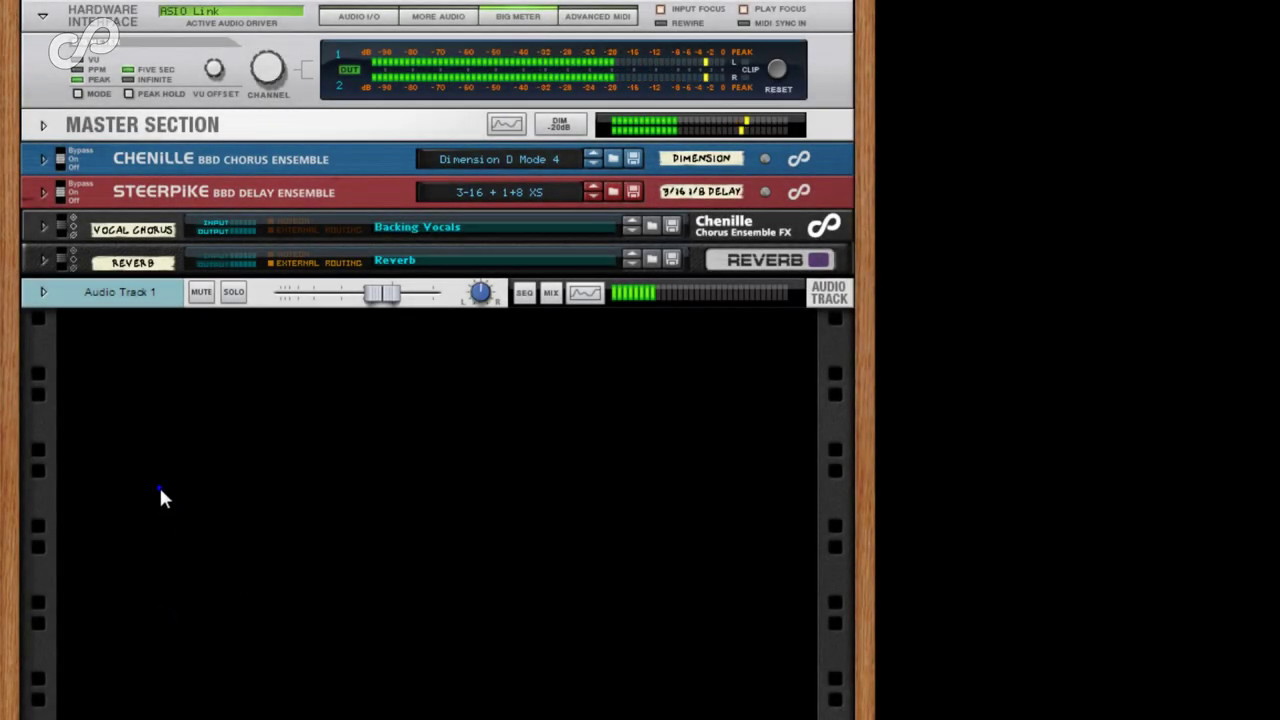
Step: Add a Combo Compact organ to the rack and turn its Reverb knob toward Wet
right_click(159, 485)
mouse_move(351, 619)
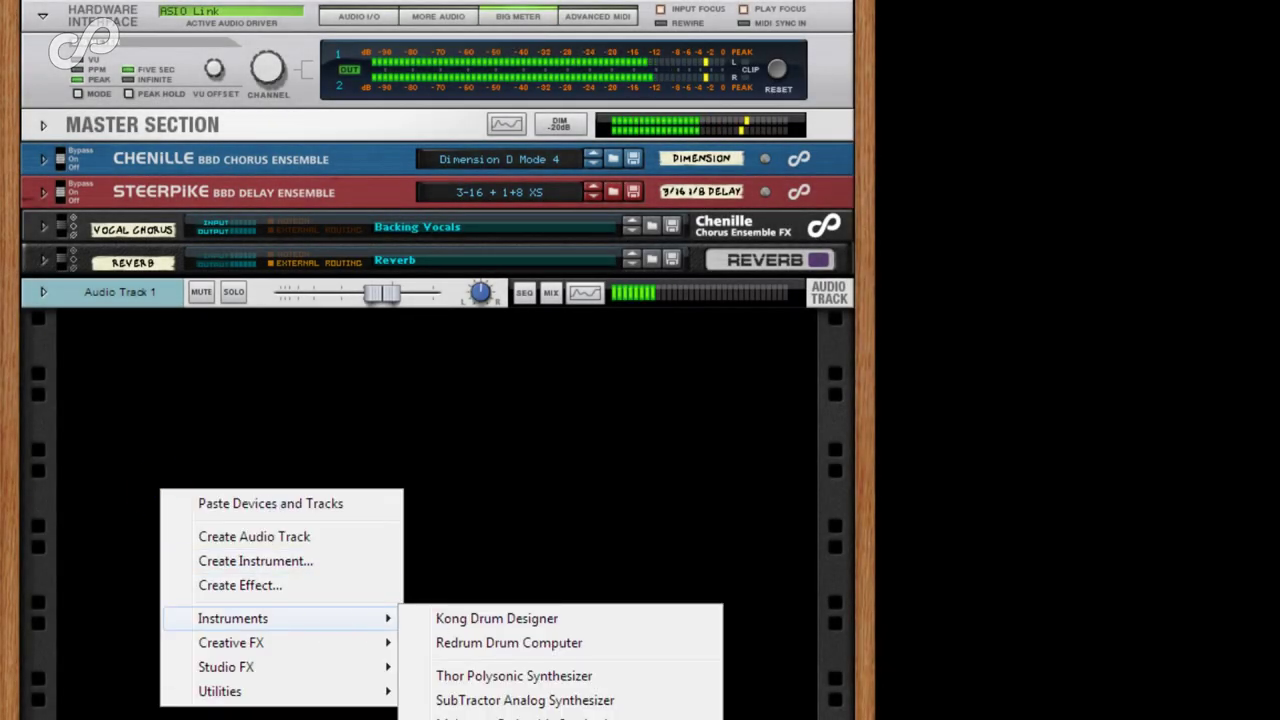
click(500, 716)
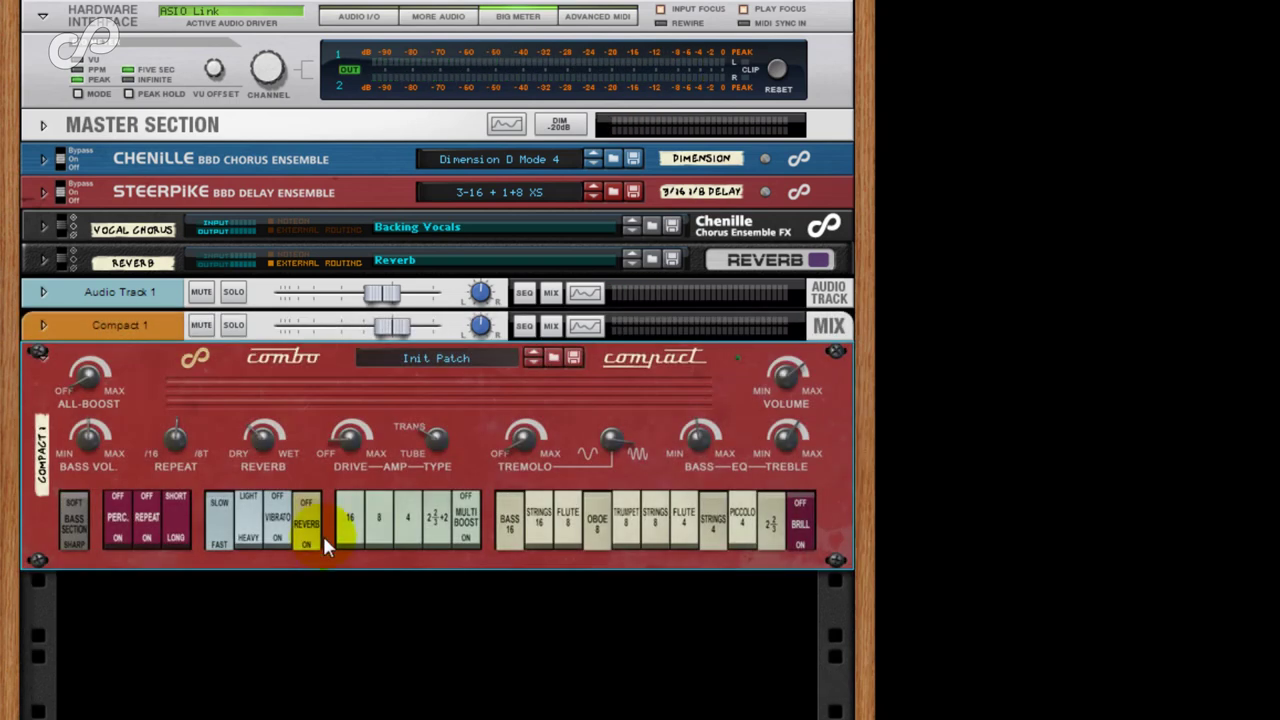
mouse_move(263, 437)
mouse_down()
mouse_move(287, 440)
mouse_move(265, 437)
mouse_up()
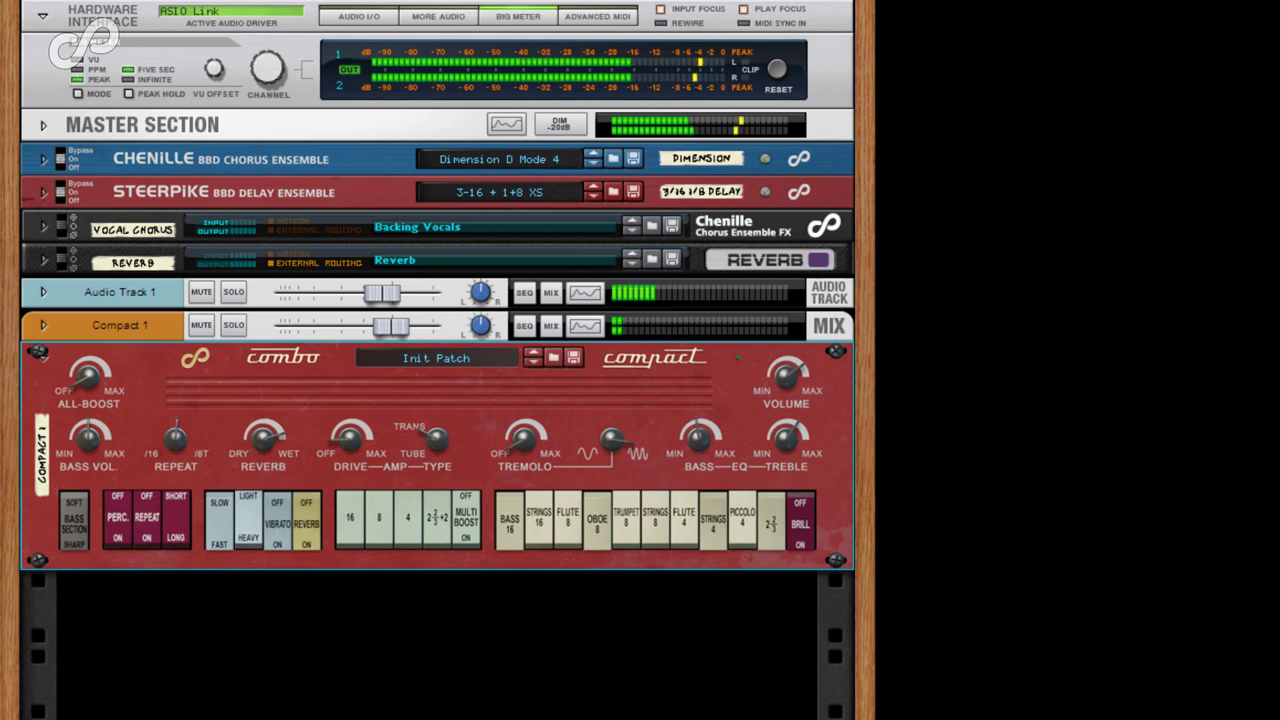
Step: Insert a Titus BBD Delay on the organ, toggle tempo sync, and pan delayed and dry signals right
right_click(834, 486)
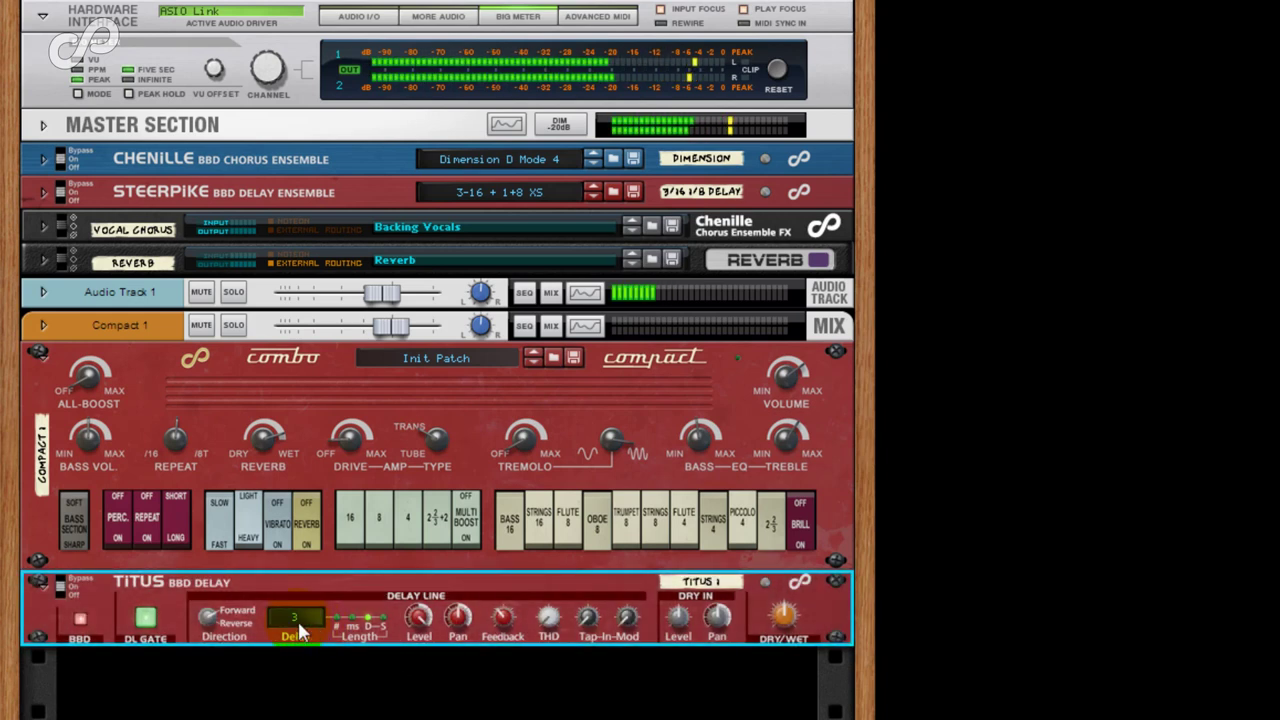
click(370, 617)
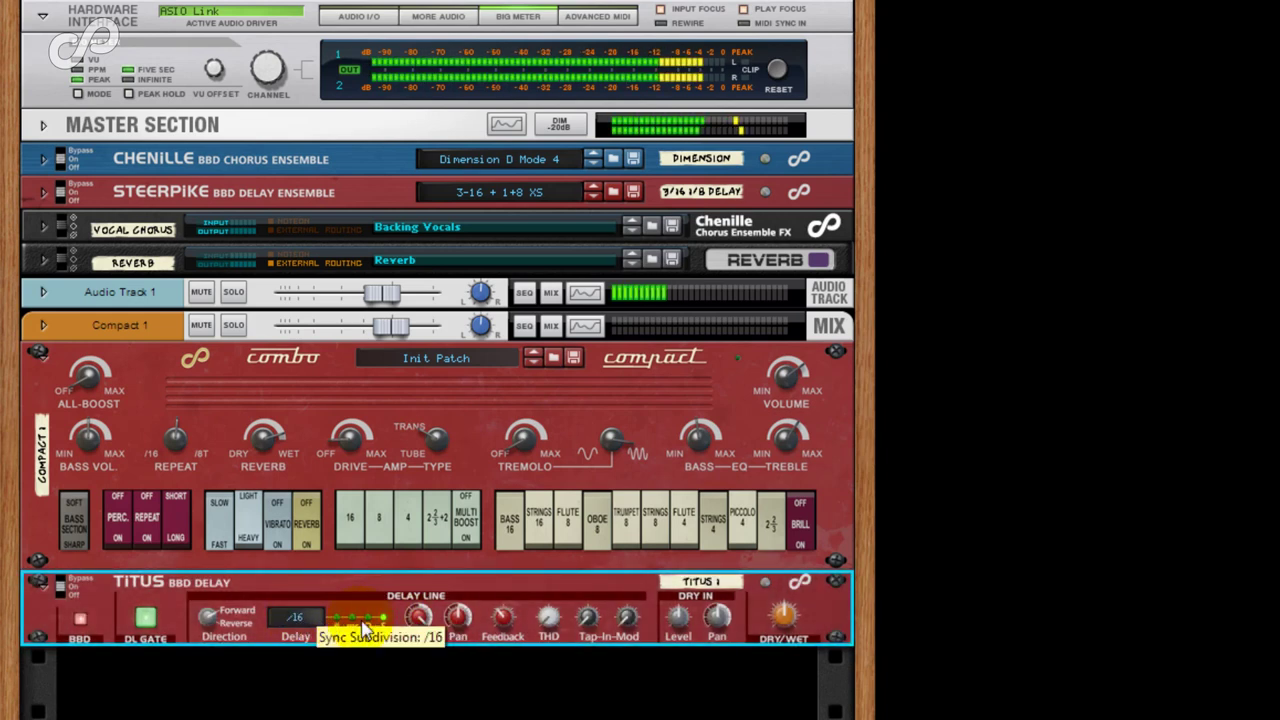
click(364, 619)
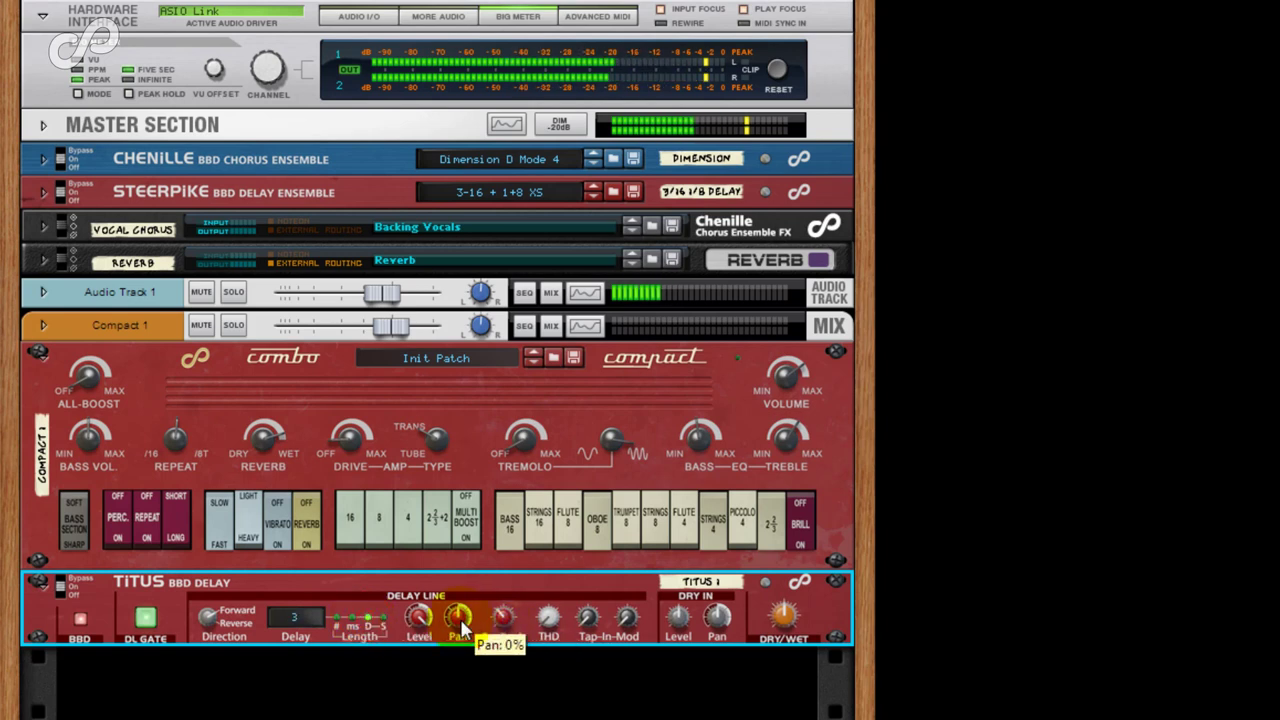
drag(463, 627, 462, 480)
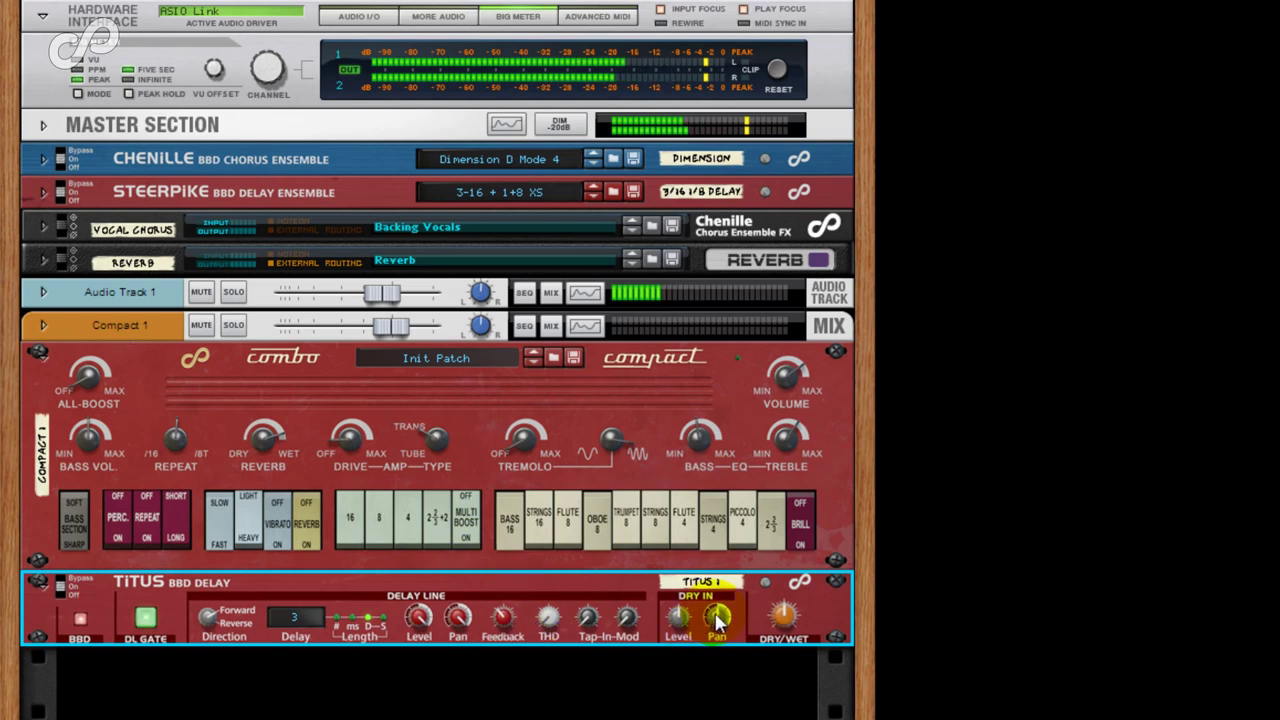
drag(718, 638, 718, 500)
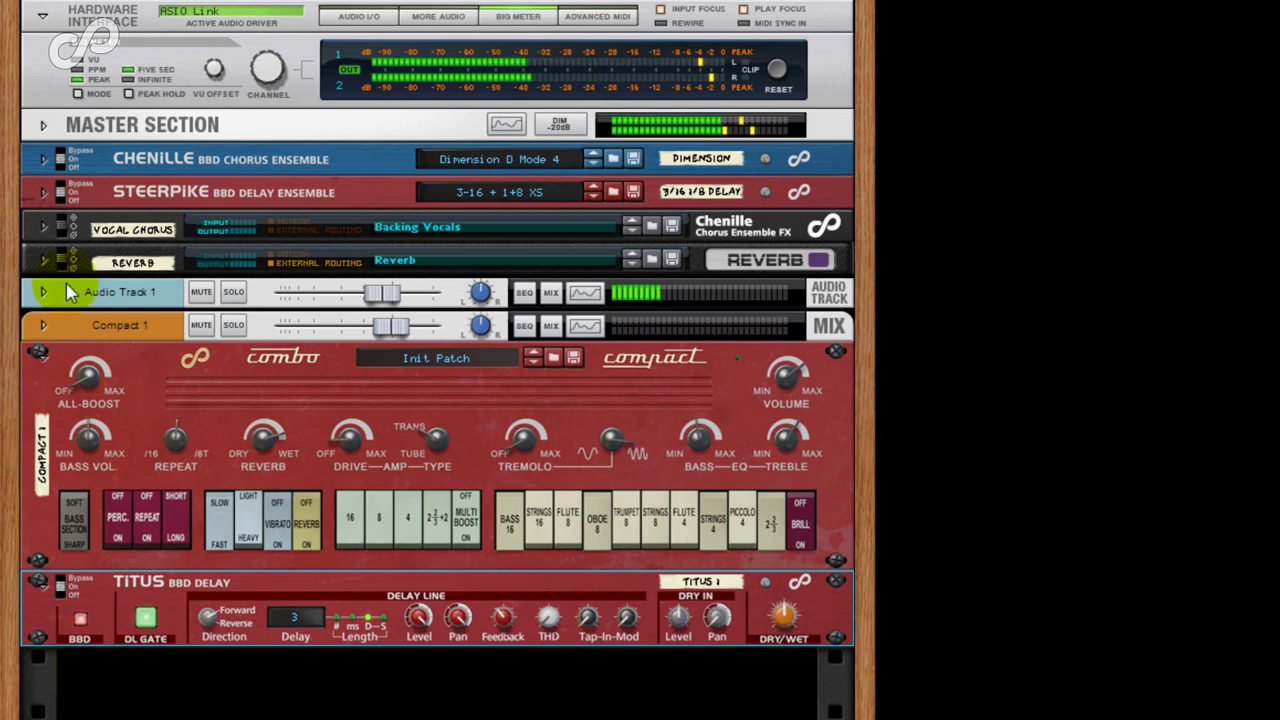
click(43, 189)
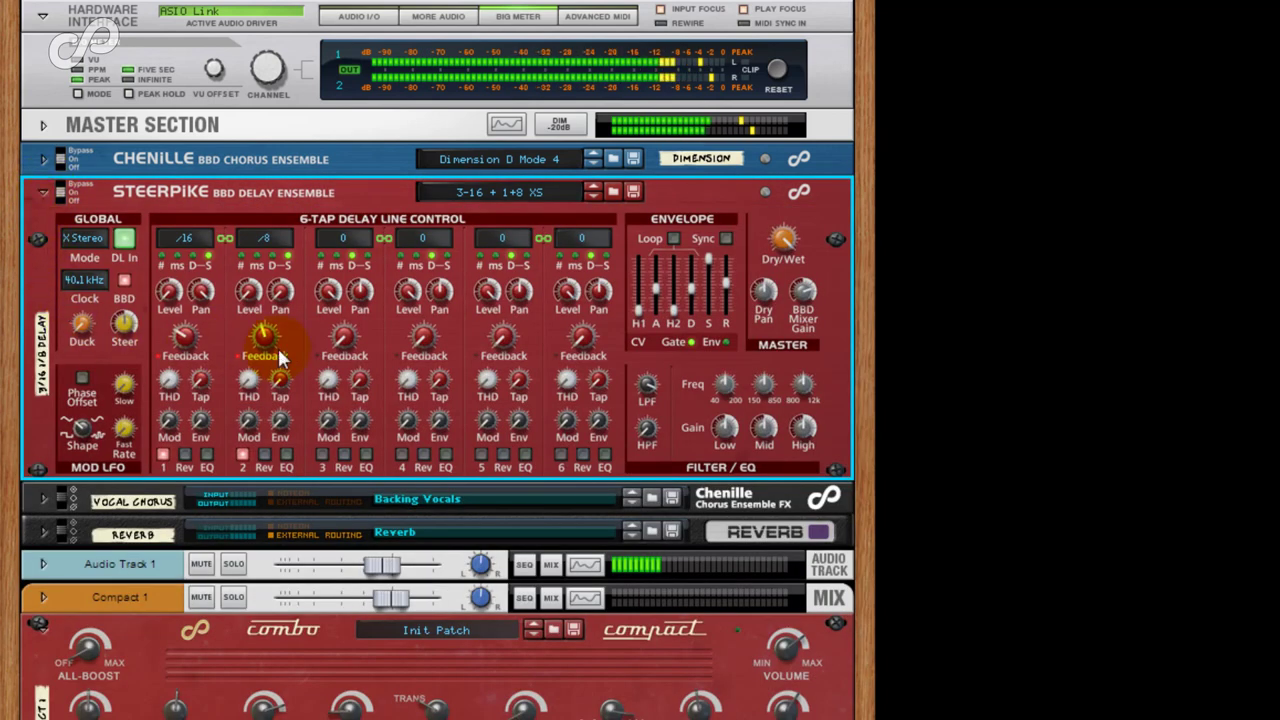
click(42, 190)
click(80, 639)
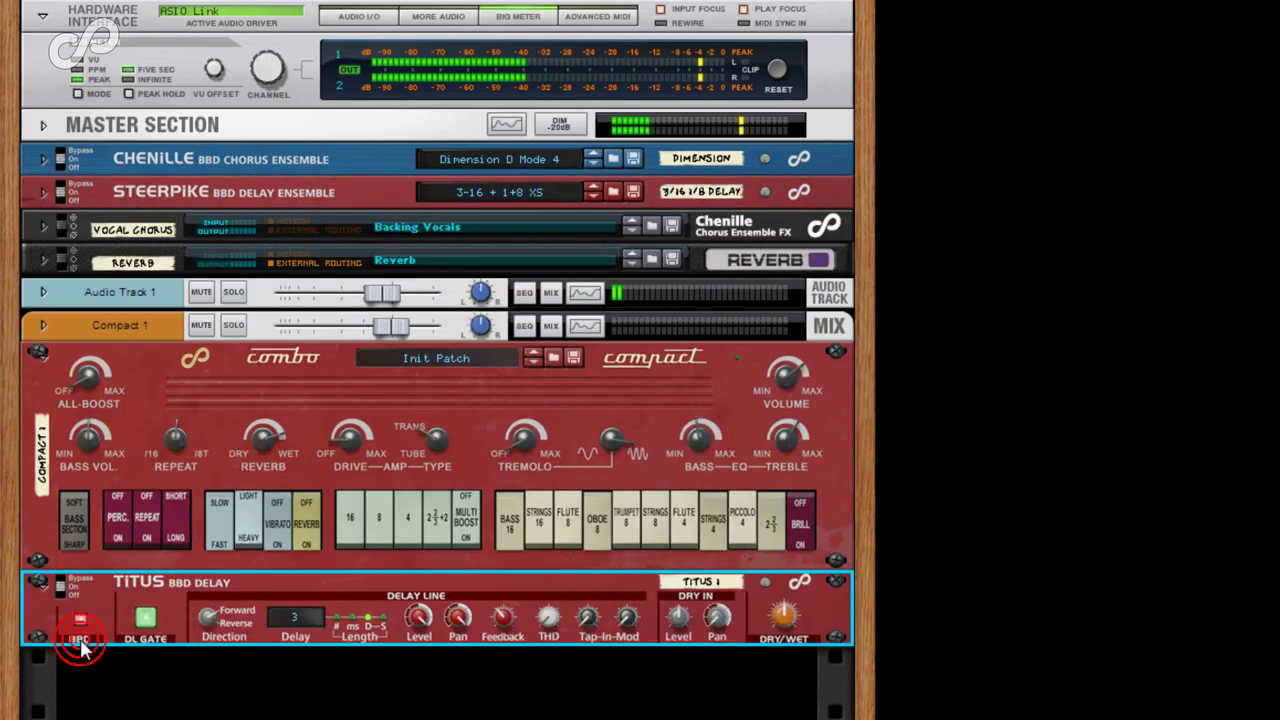
click(80, 639)
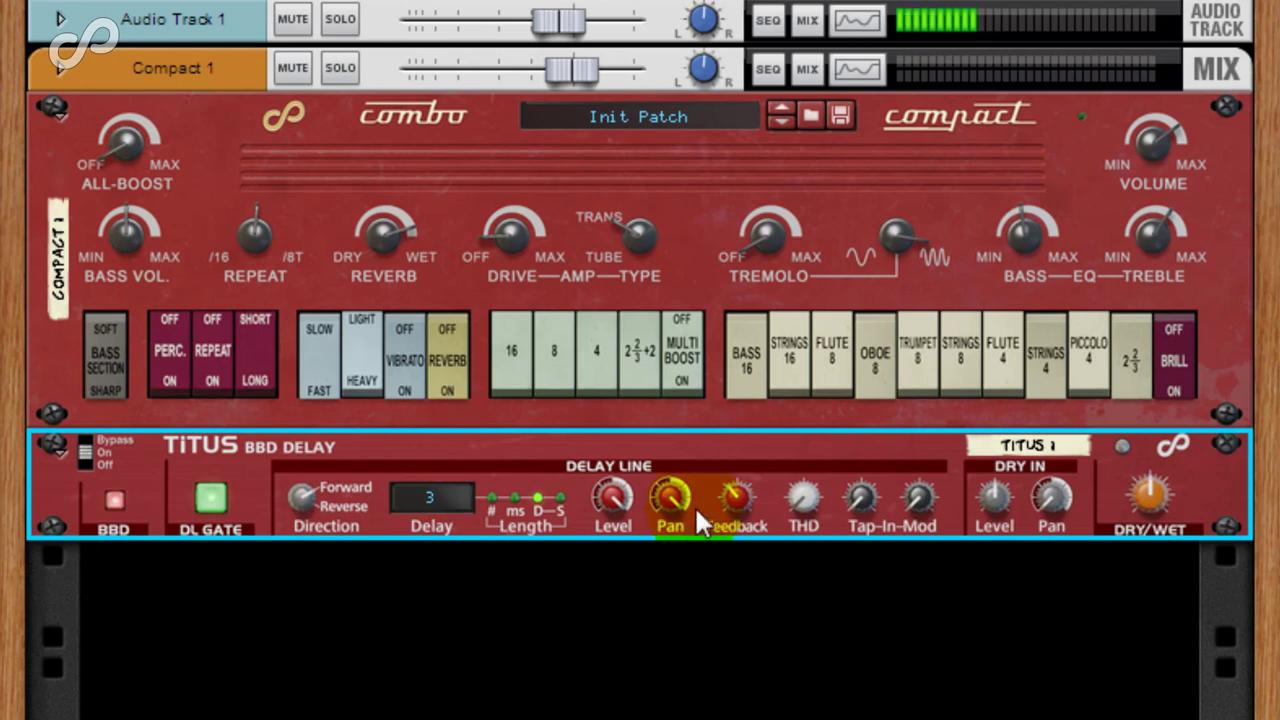
Step: Raise the Titus feedback to 100% and toggle the BBD mode on and back off
drag(740, 495, 770, 320)
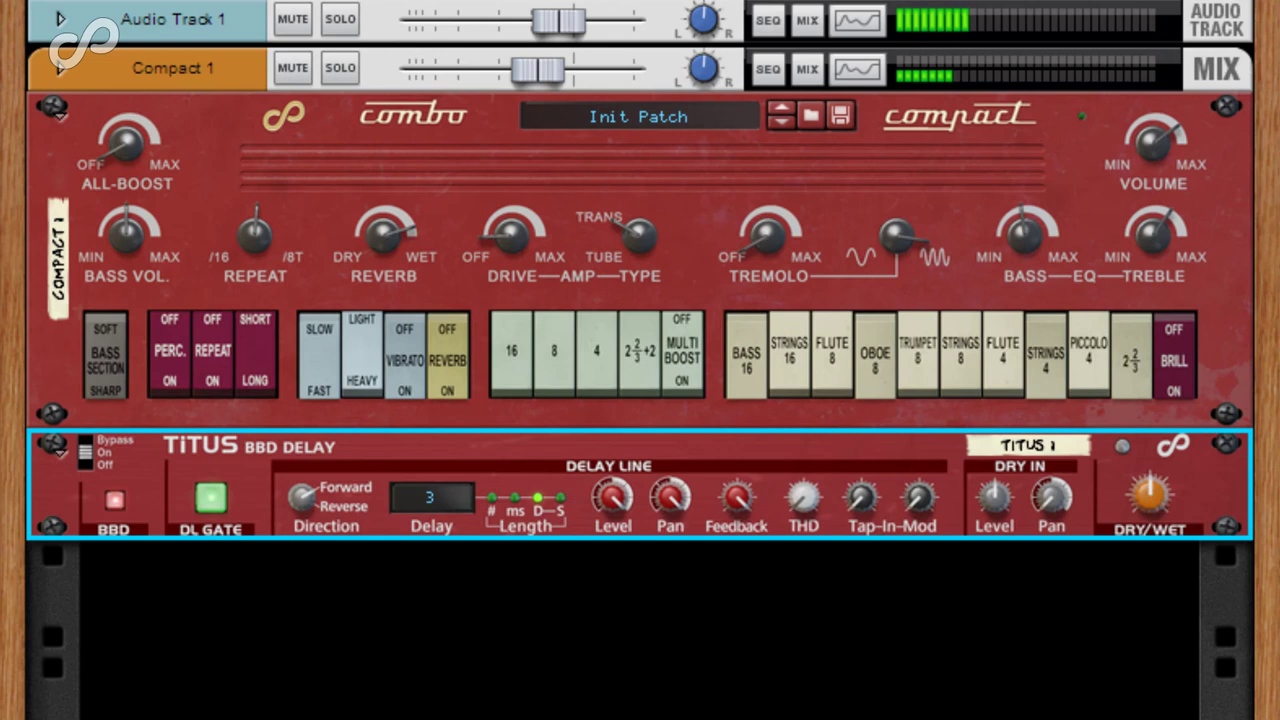
click(116, 532)
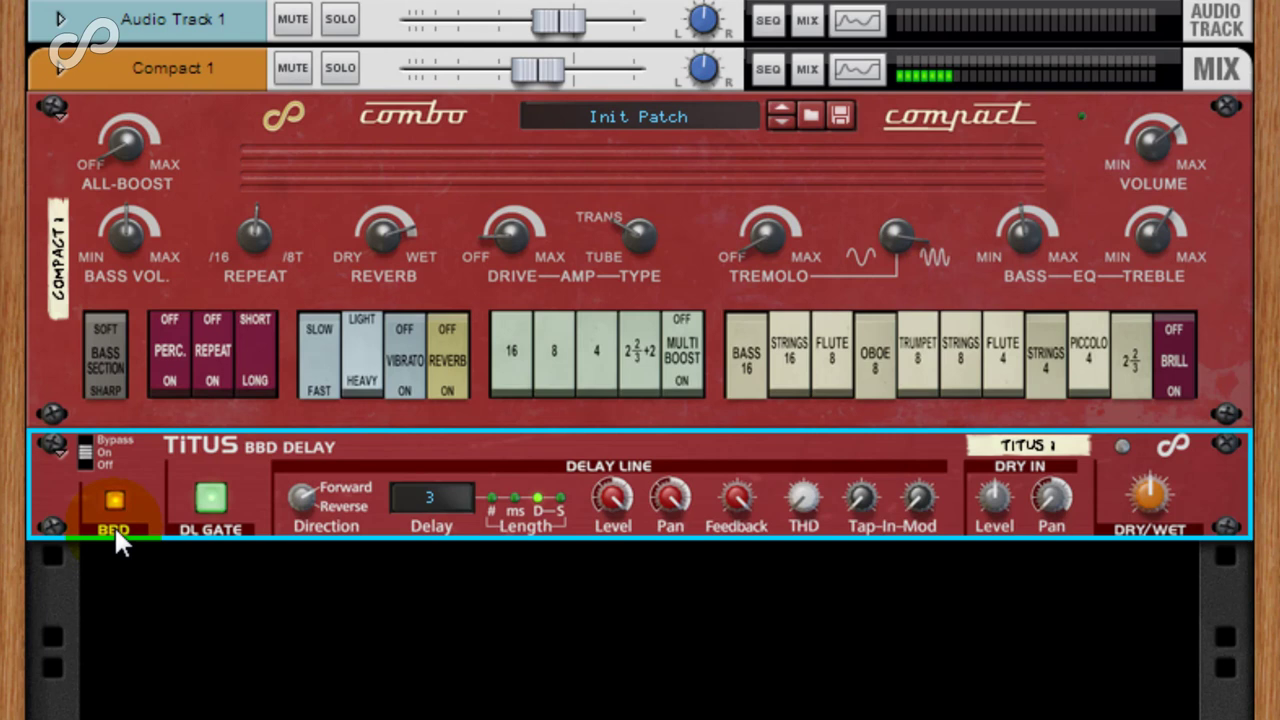
click(112, 497)
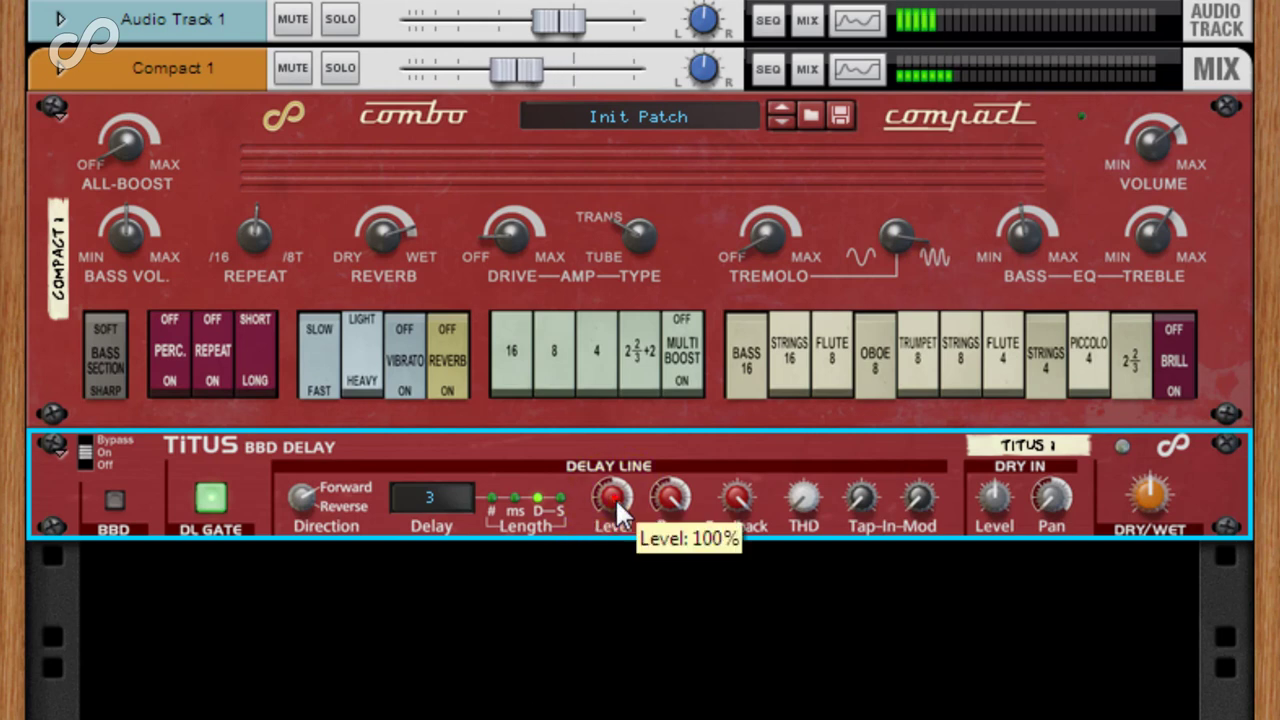
Step: Lower the delay-line level slightly and switch off the DL gate
drag(615, 497, 616, 531)
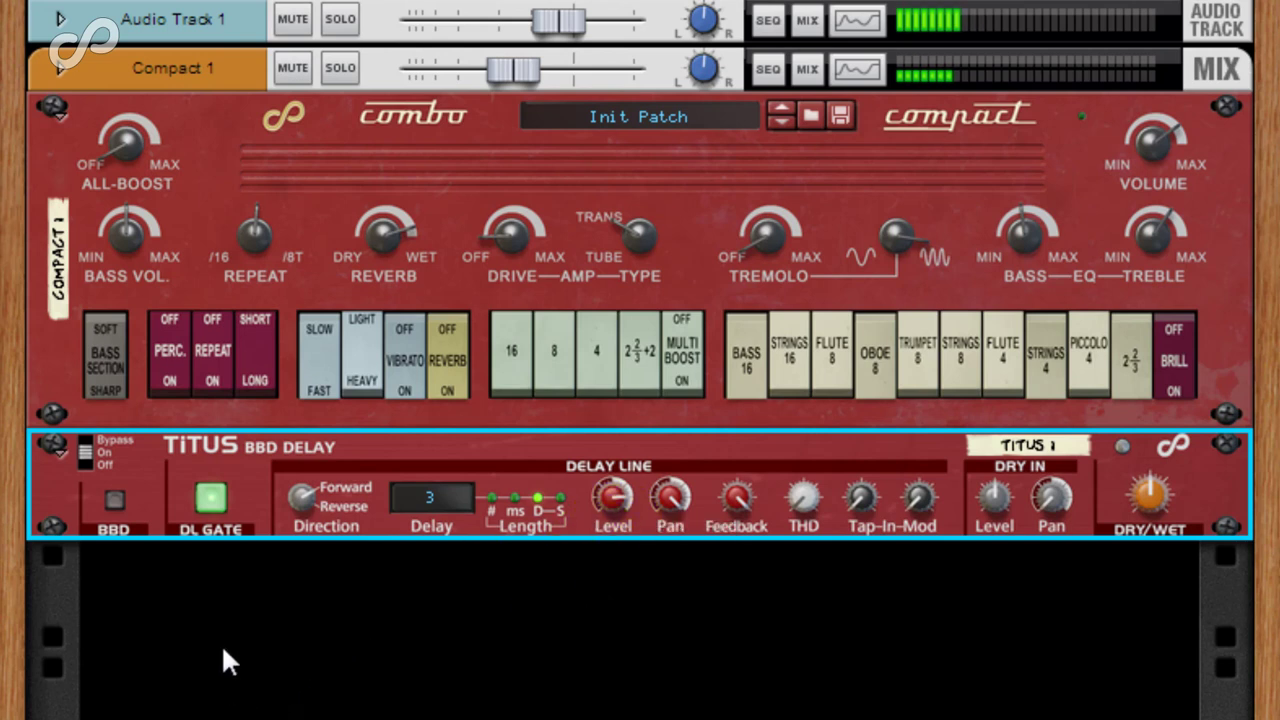
click(211, 497)
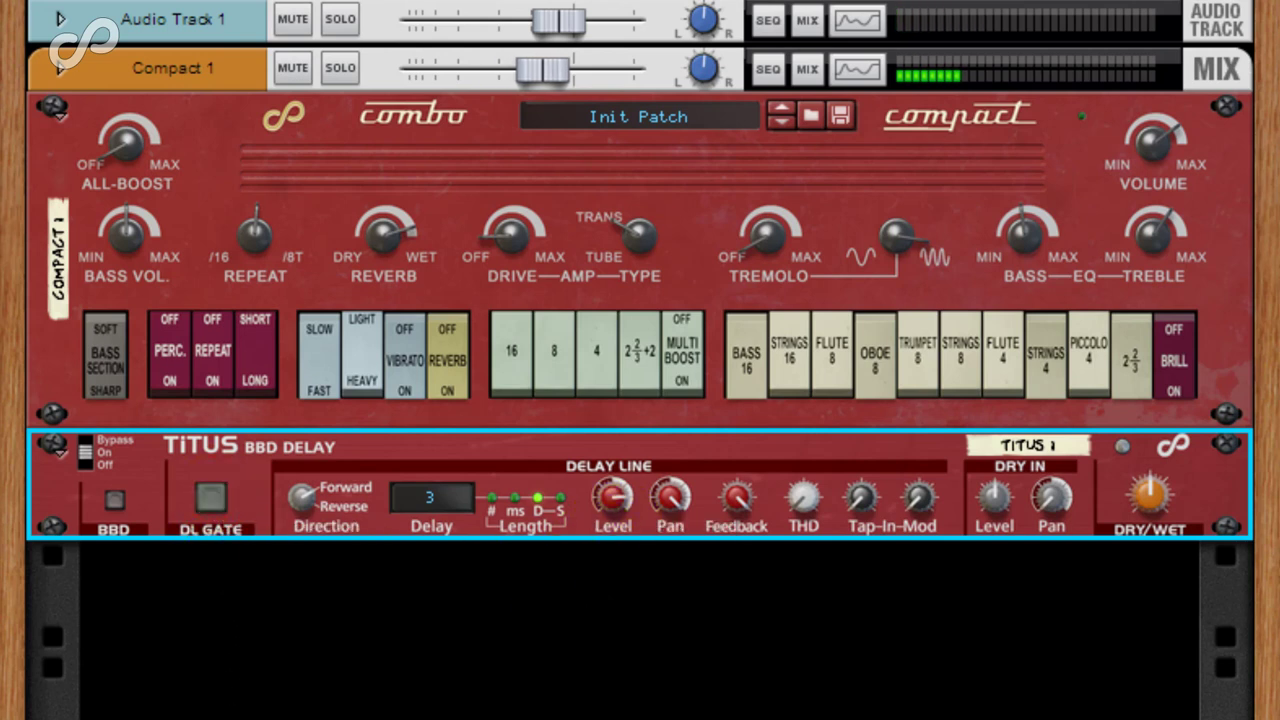
click(205, 494)
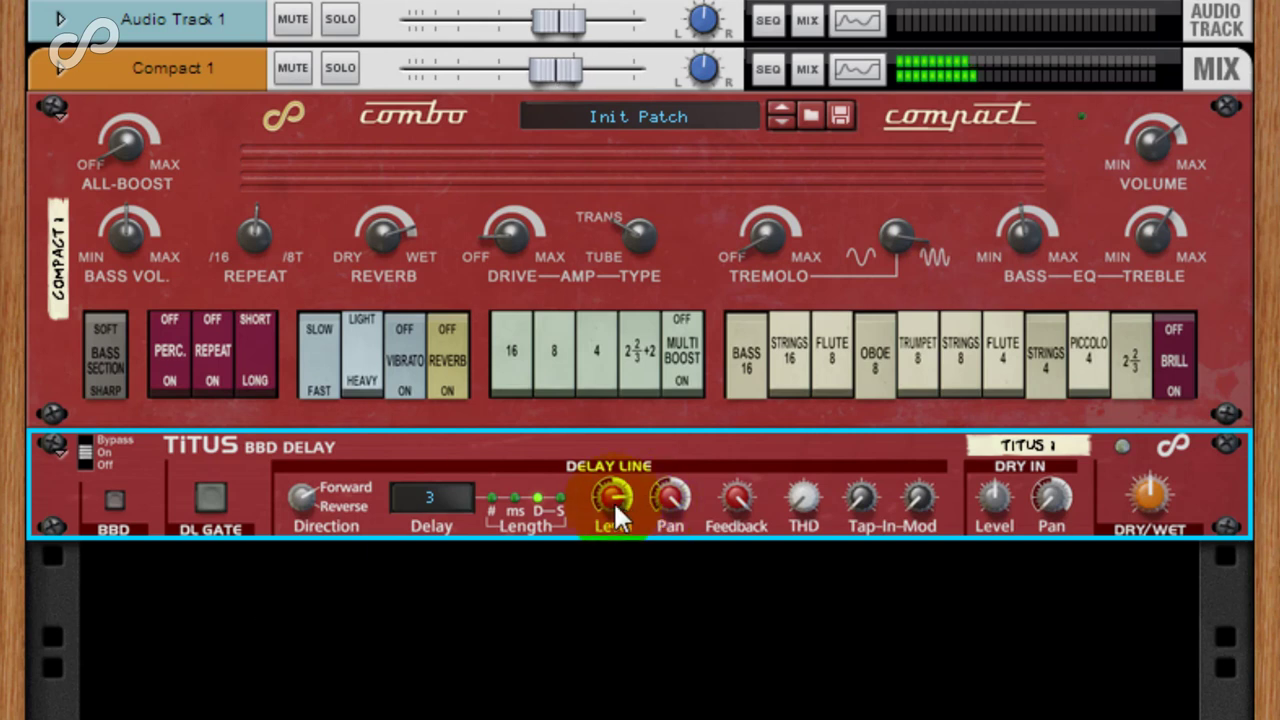
Step: Lower the delay-line level, drop feedback to about 73%, and sweep the level from -100% to 100%
drag(613, 500, 640, 690)
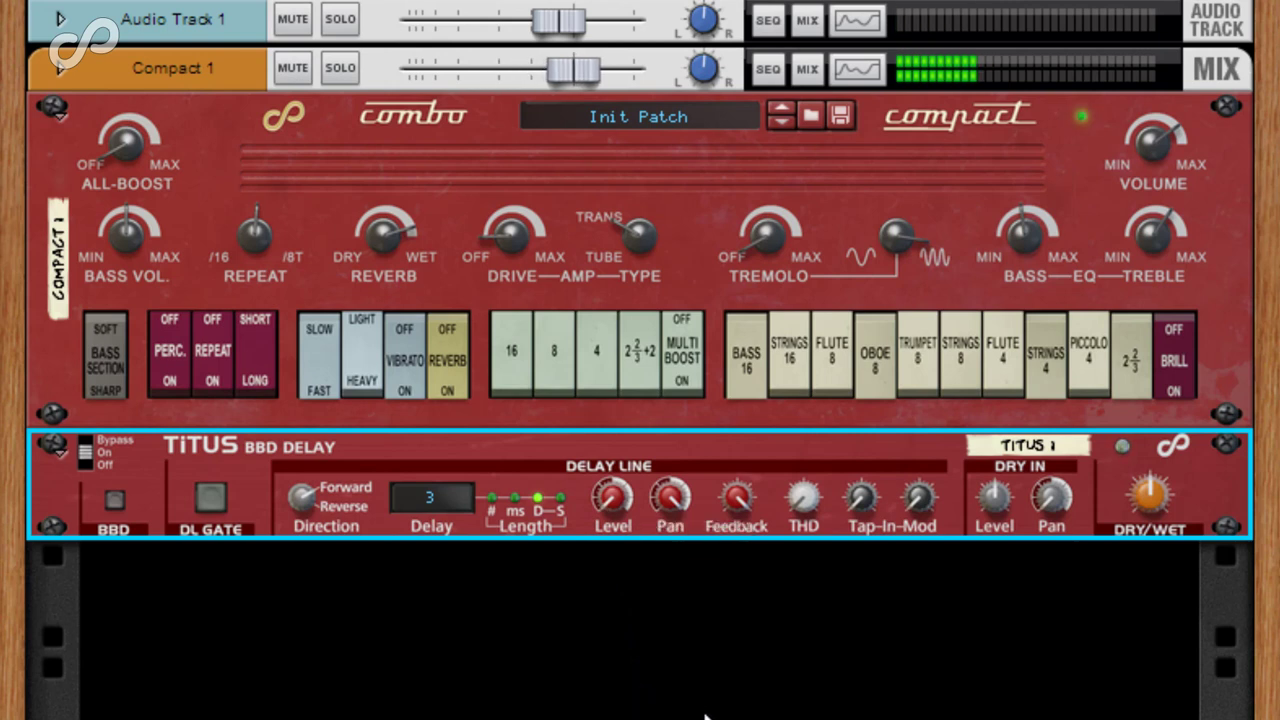
click(740, 496)
drag(740, 494, 764, 638)
drag(612, 497, 655, 235)
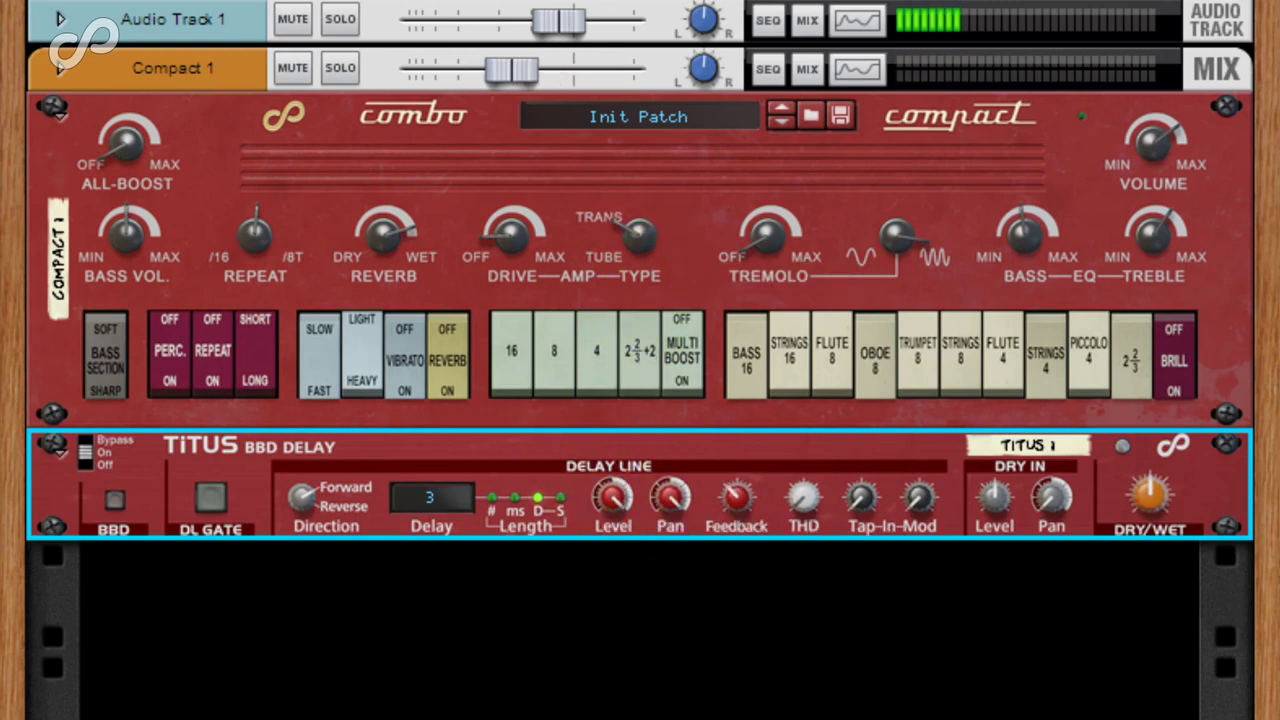
Step: Turn the delay-line gate back on and try delay lengths in stages (9025) and milliseconds
click(210, 497)
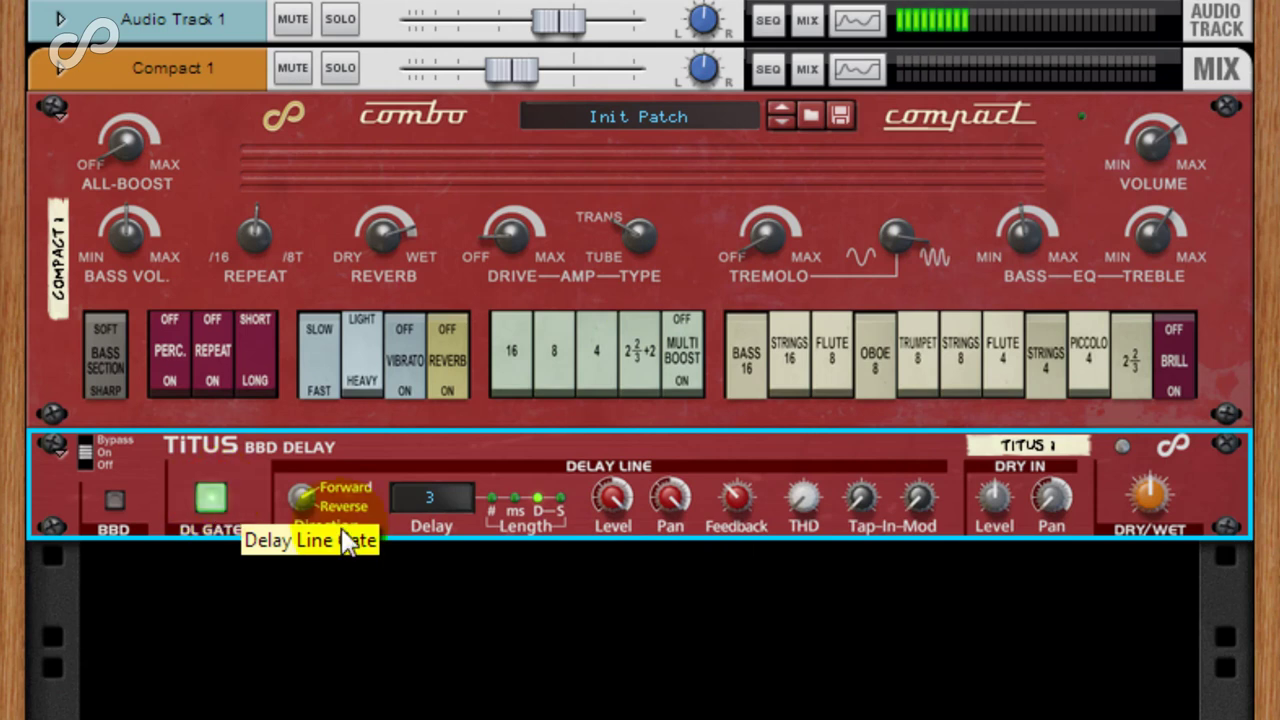
click(491, 497)
drag(449, 311, 535, 526)
click(514, 497)
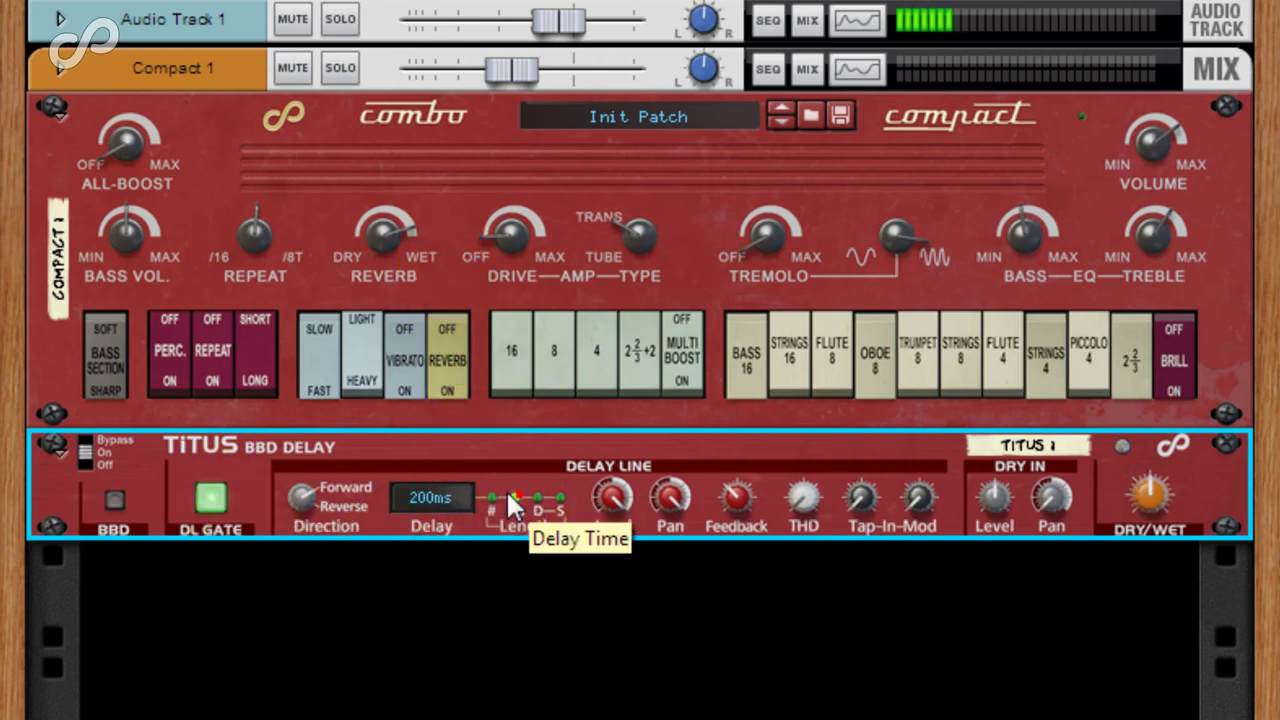
drag(440, 497, 460, 247)
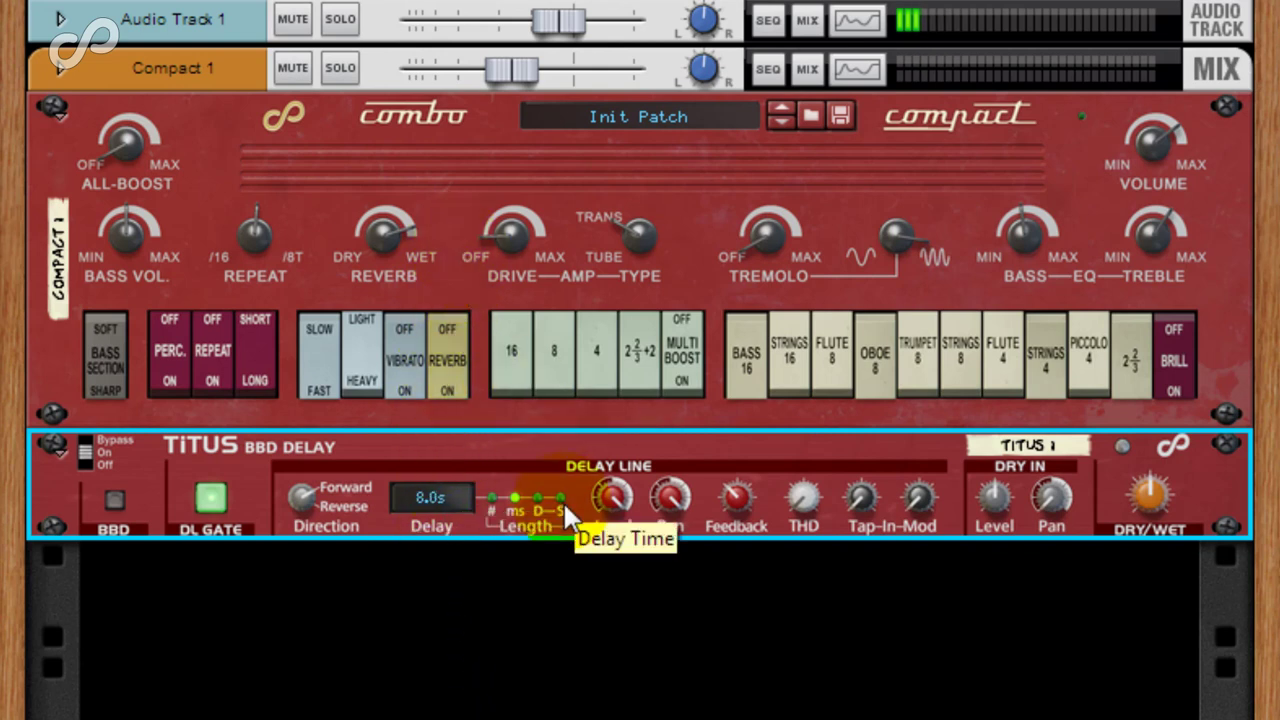
Step: Return the delay to tempo sync and set the subdivision to /16
click(560, 497)
drag(446, 499, 446, 499)
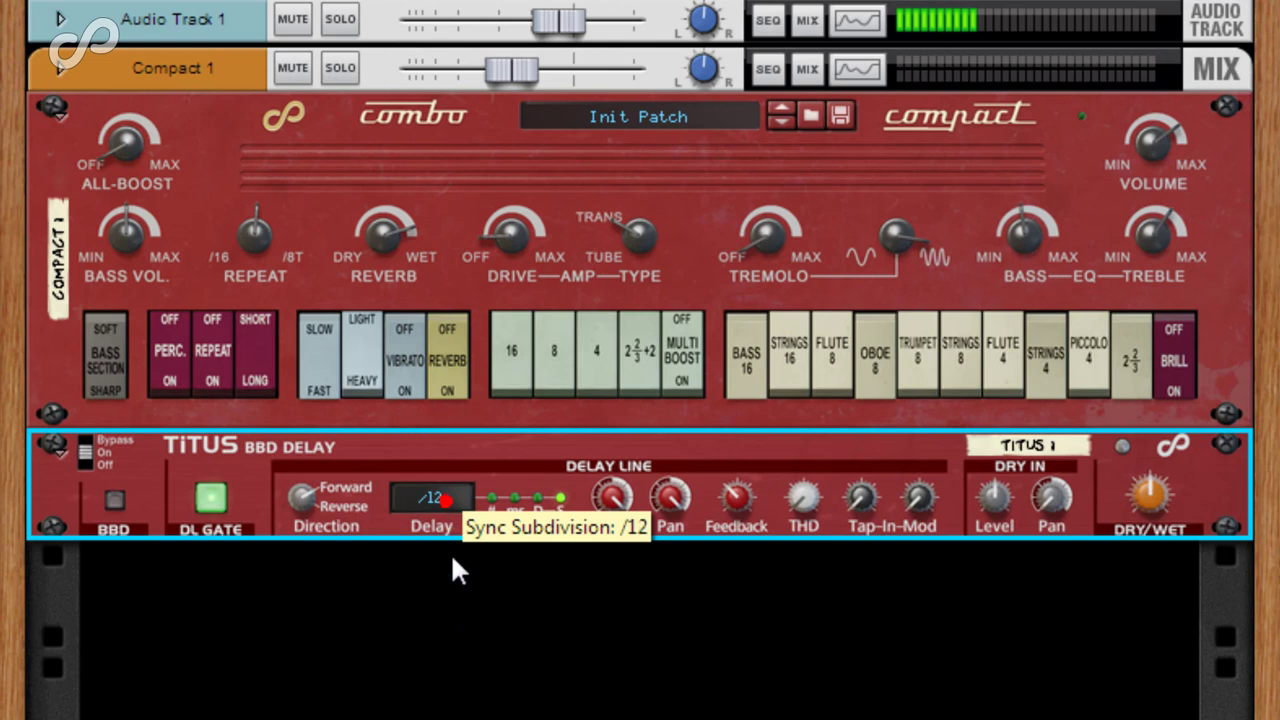
drag(453, 558, 450, 598)
drag(449, 644, 463, 553)
drag(455, 349, 447, 224)
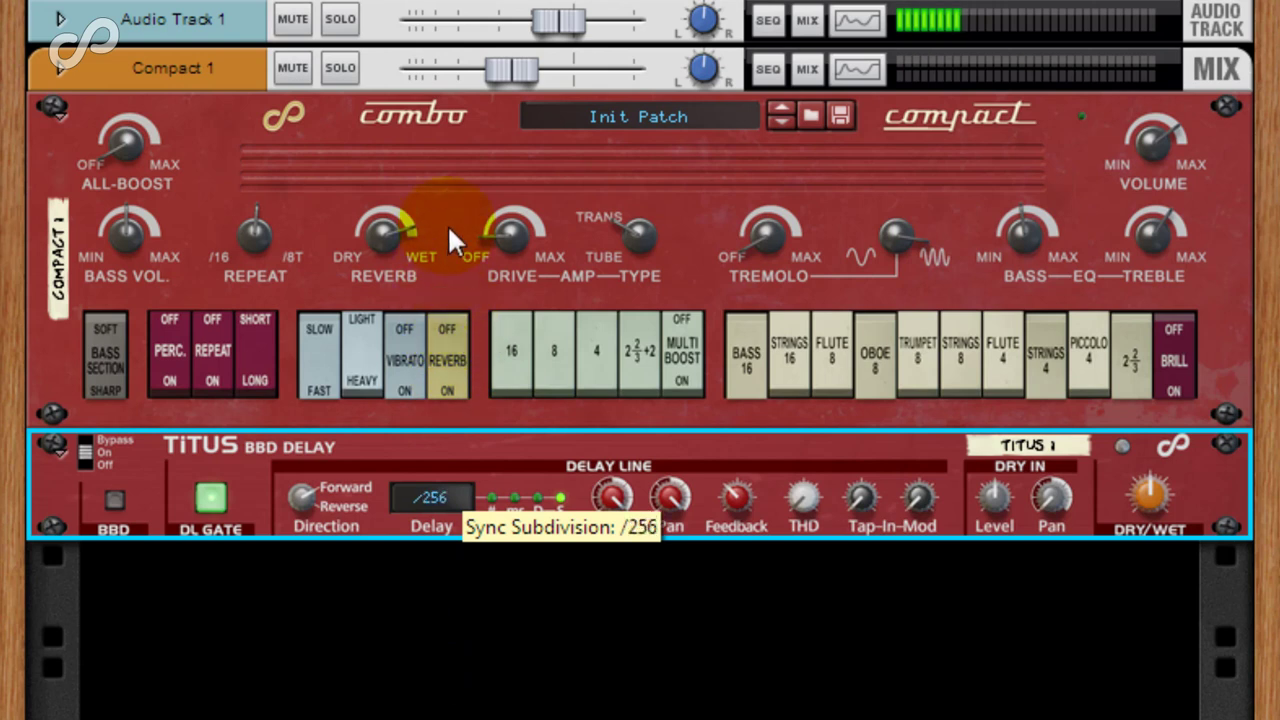
drag(425, 516, 359, 548)
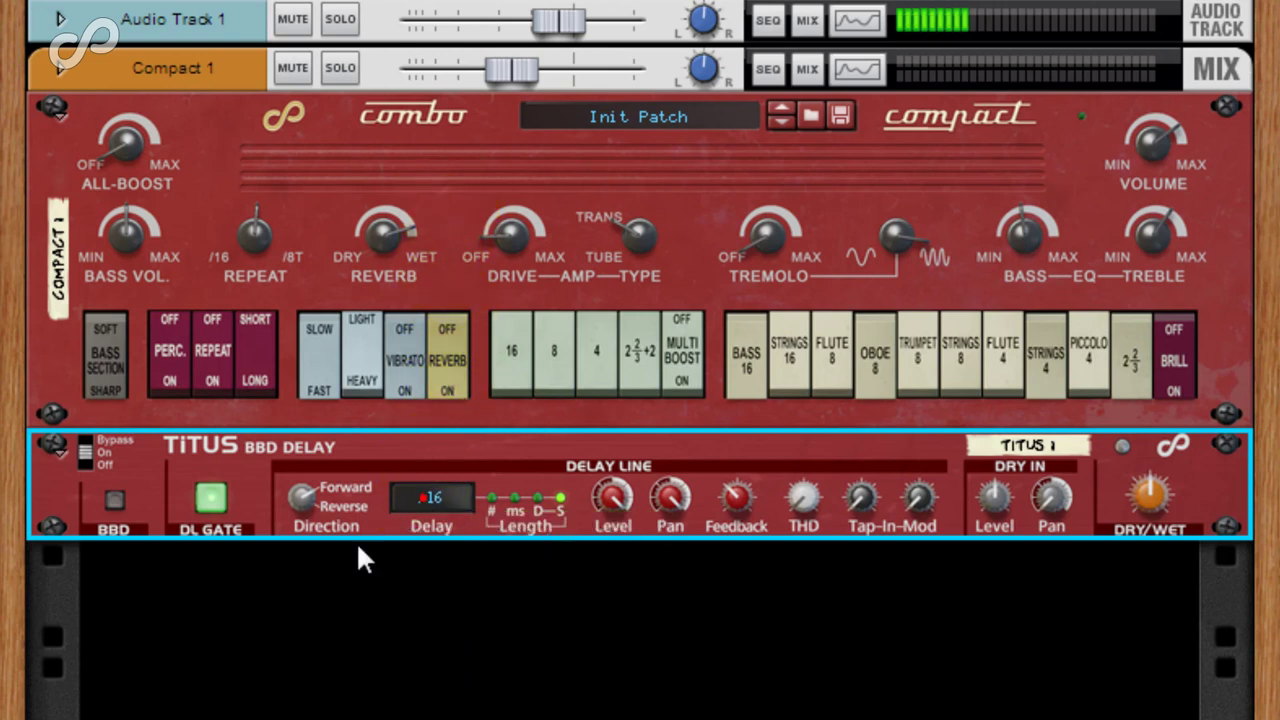
Step: Switch on BBD, raise THD to about 31%, and toggle the delay-line direction
click(116, 500)
drag(800, 502, 810, 320)
click(316, 515)
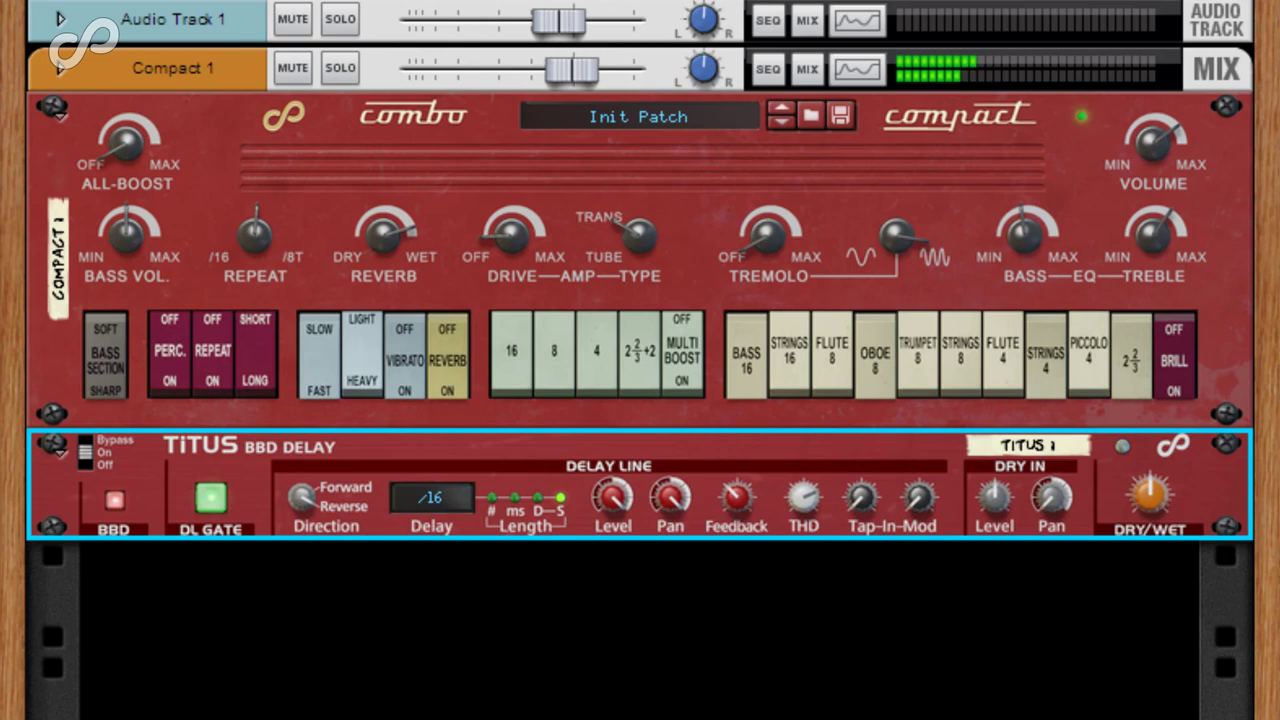
click(343, 494)
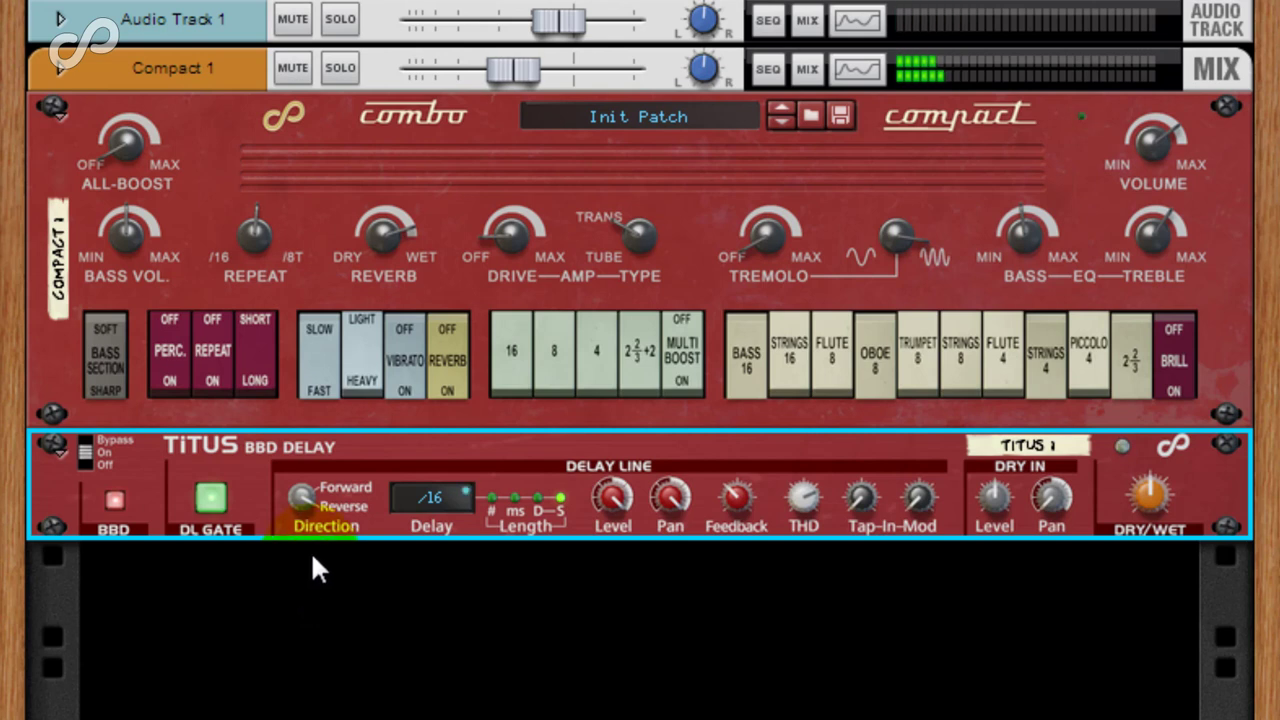
Step: Toggle the delay direction, check the back-panel cabling, and raise the tap-in level to about 28%
click(329, 500)
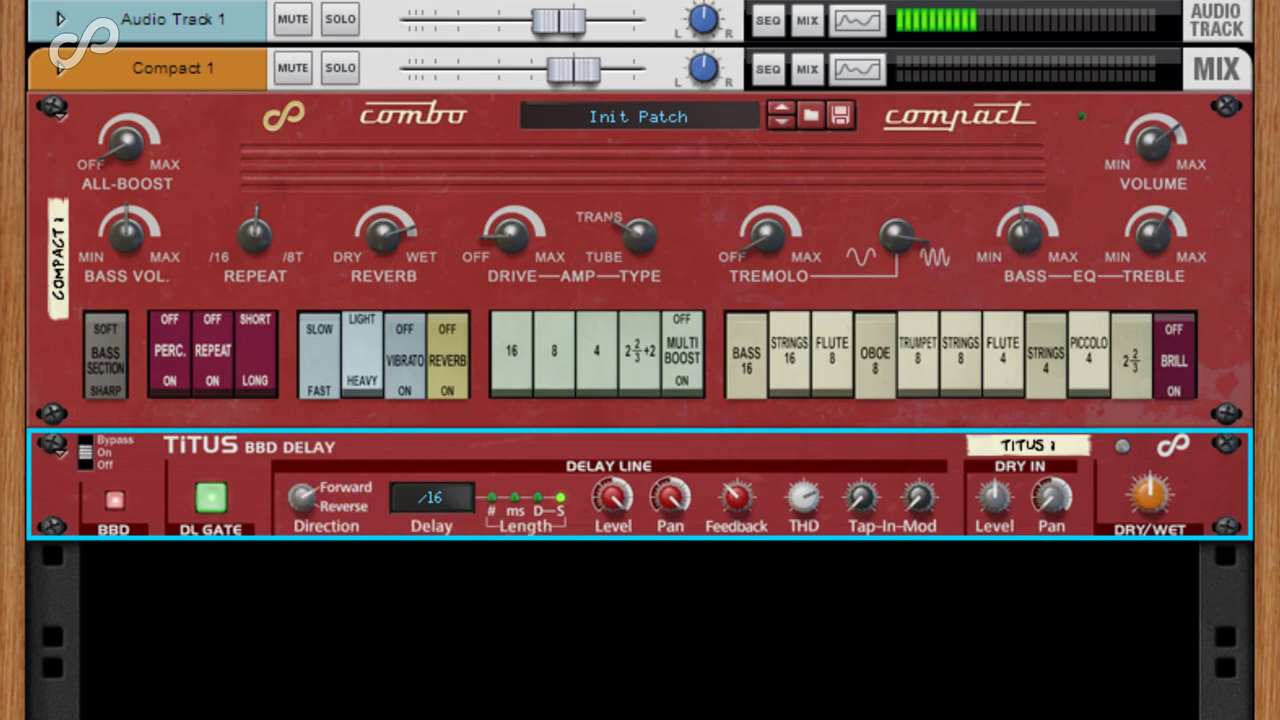
key(Tab)
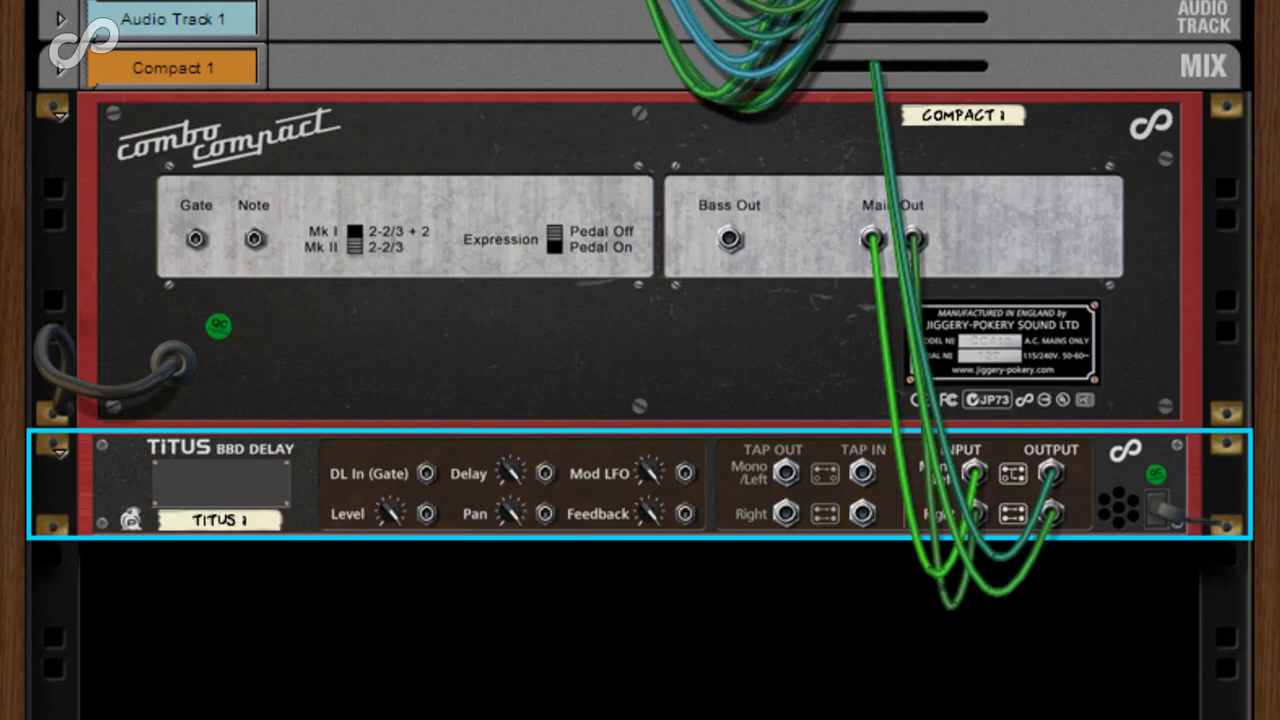
key(Tab)
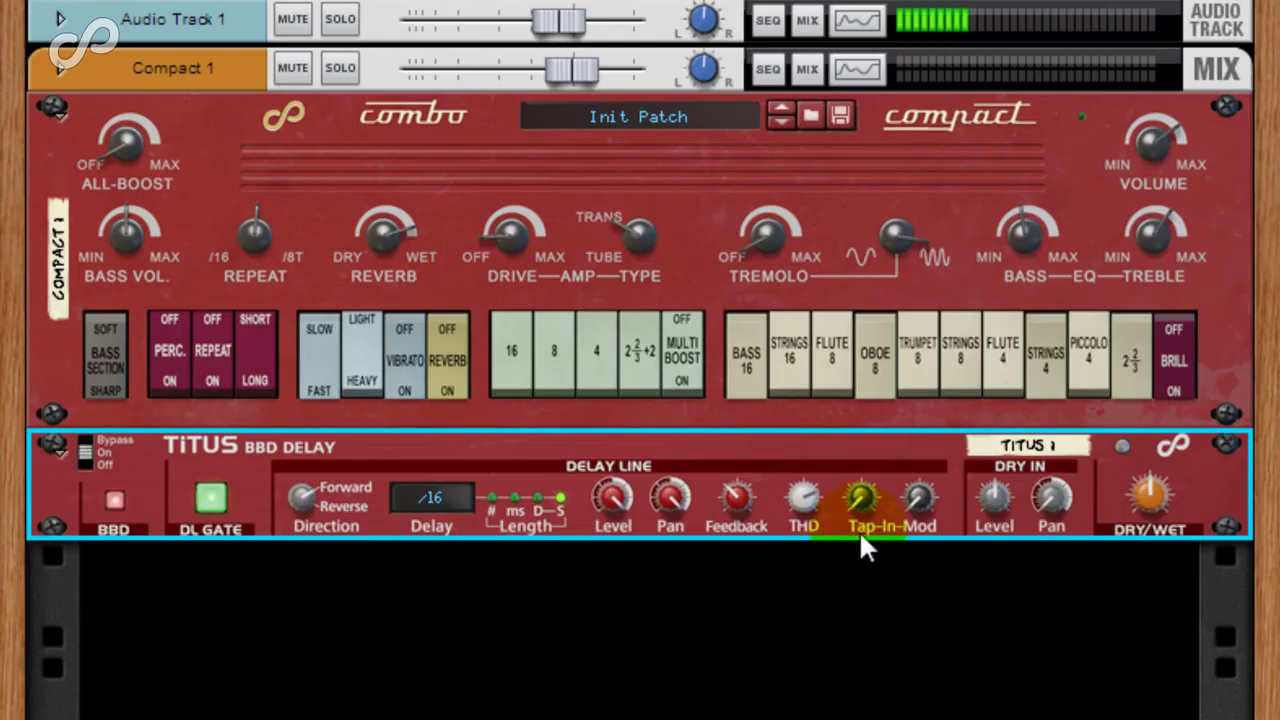
drag(859, 483, 917, 464)
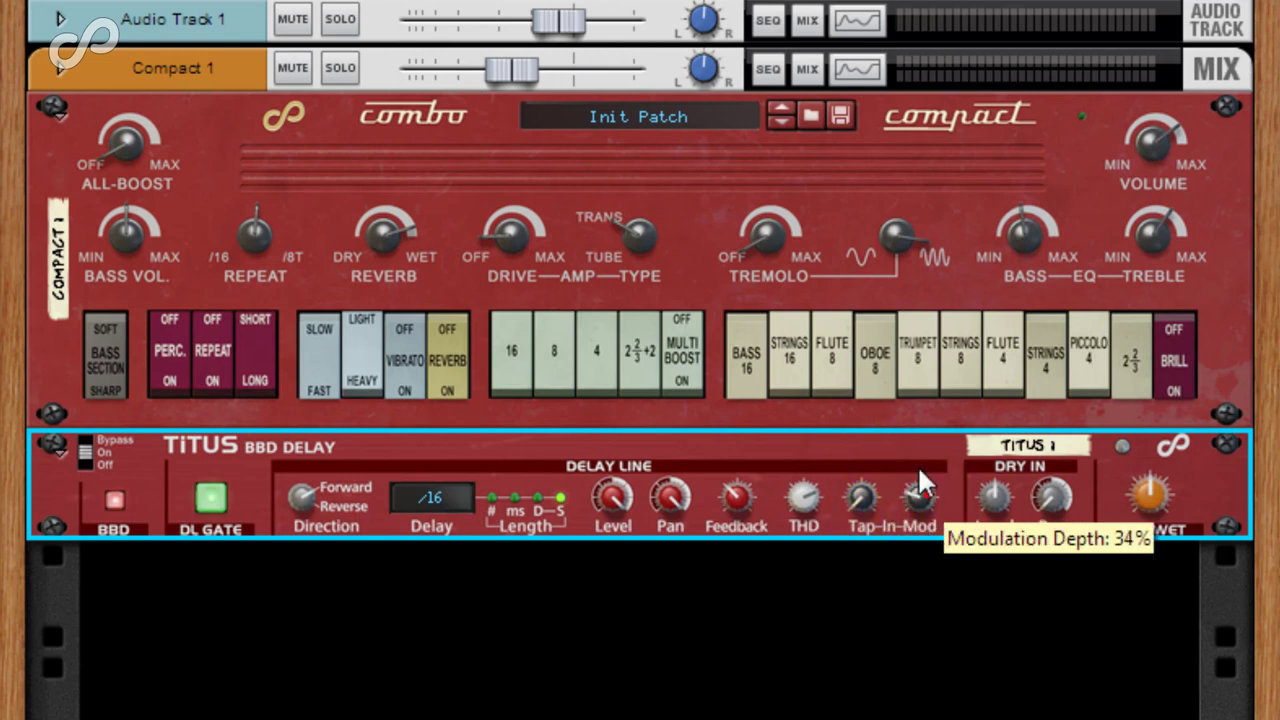
Step: Paste an Ammo LFO below the delay and patch its Bipolar CV1 into the Mod LFO input
right_click(831, 681)
click(985, 700)
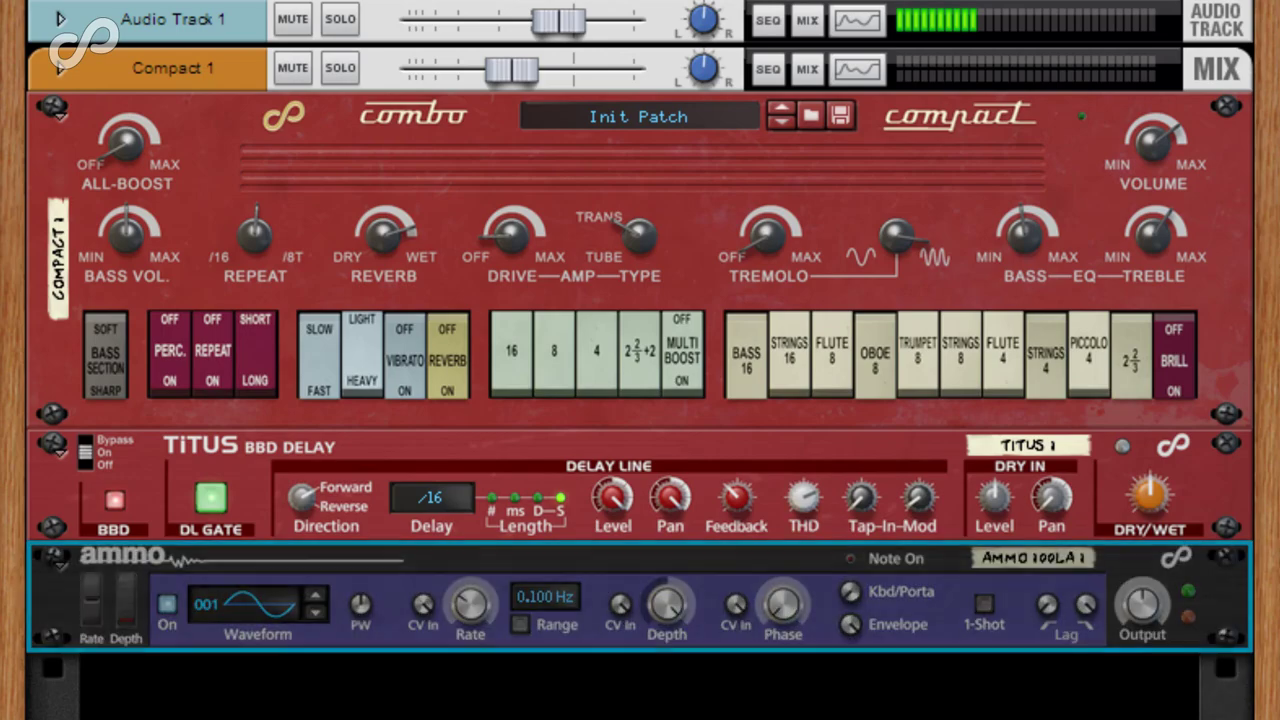
key(Tab)
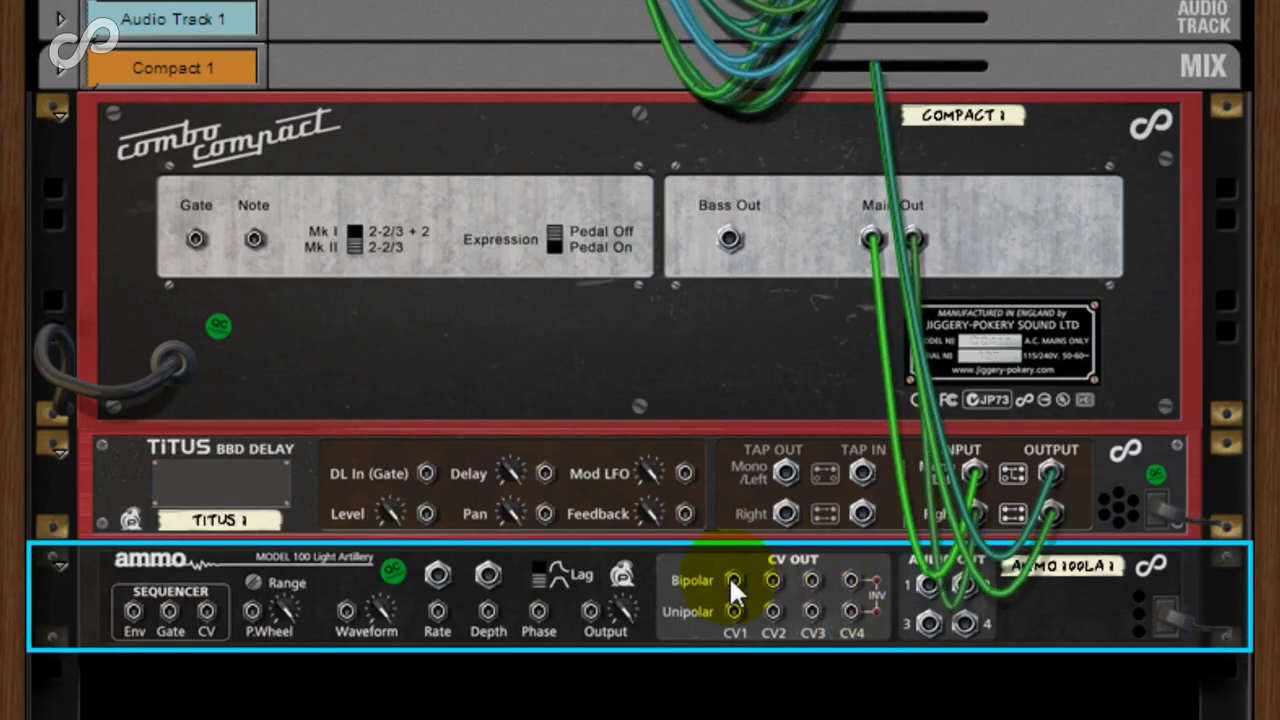
drag(733, 580, 685, 473)
key(Tab)
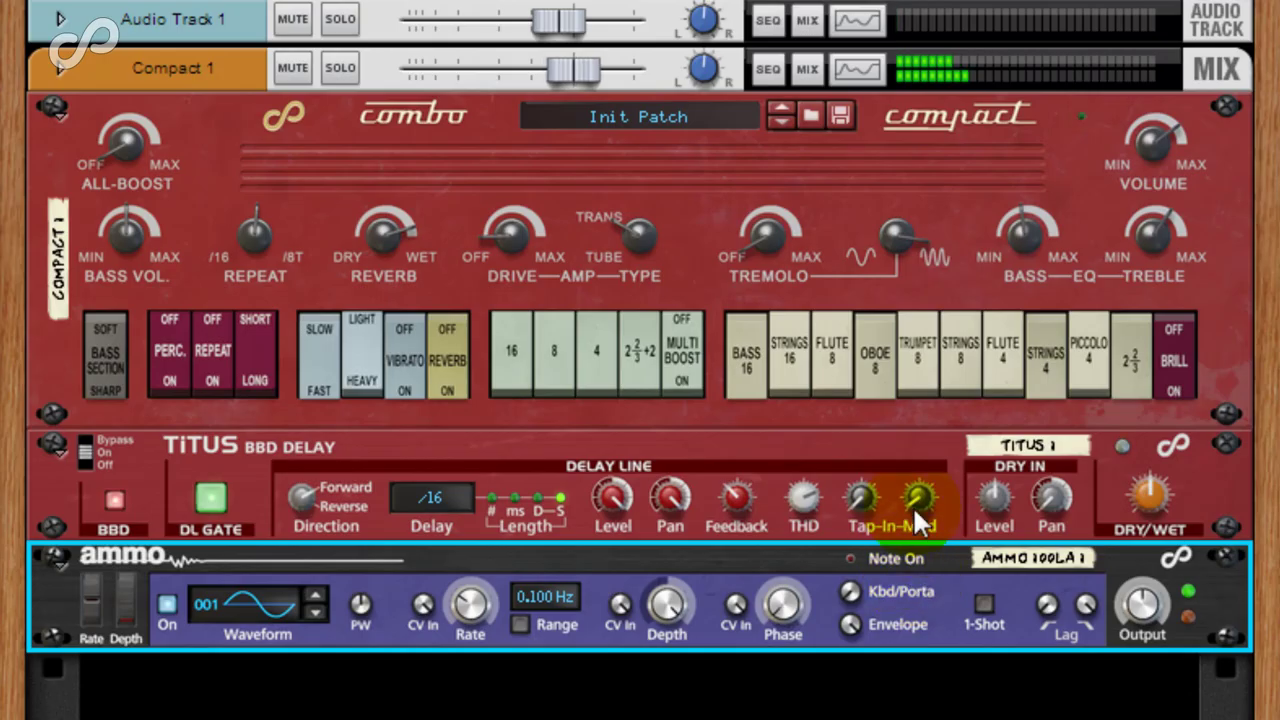
Step: Set the LFO waveform to 055, nudge its rate, and adjust tap-in modulation depth to 37%
click(914, 482)
drag(914, 482, 914, 470)
click(283, 540)
drag(262, 604, 270, 582)
drag(468, 606, 648, 655)
click(915, 455)
click(910, 505)
Step: Recheck the cabling, slow the LFO rate, and lower the tap-in modulation depth to 20%
key(Tab)
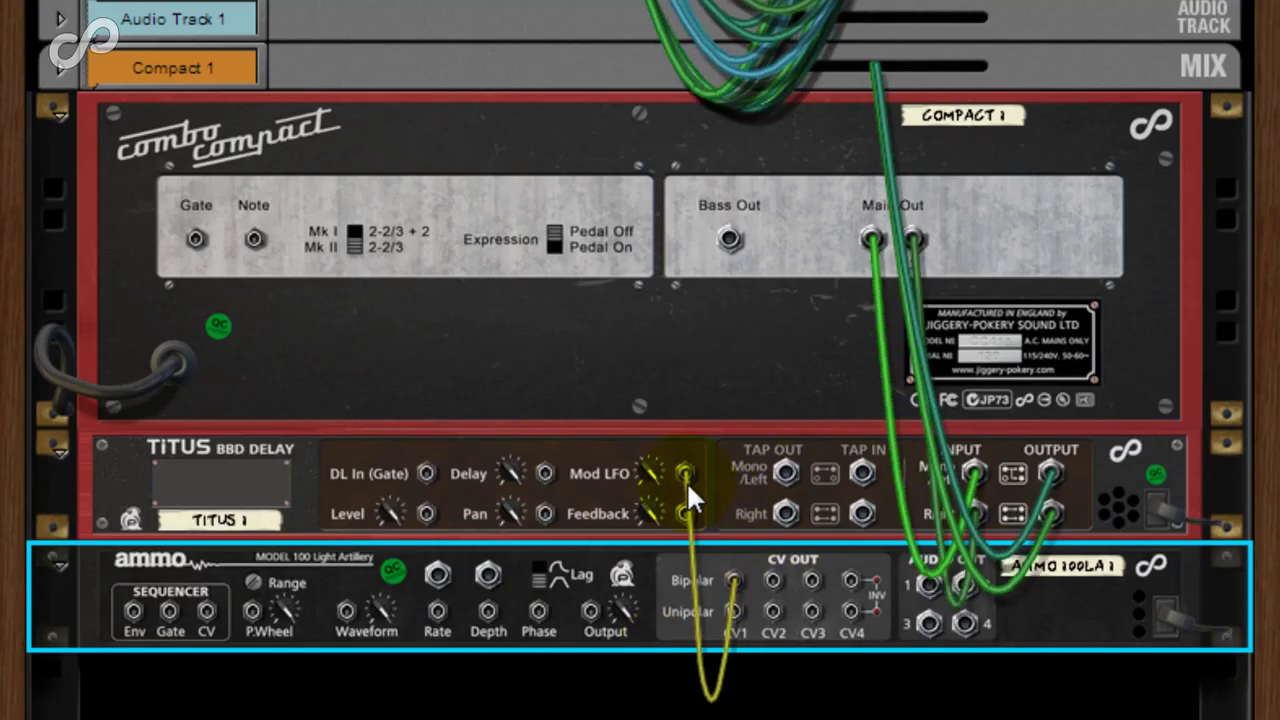
click(686, 480)
key(Tab)
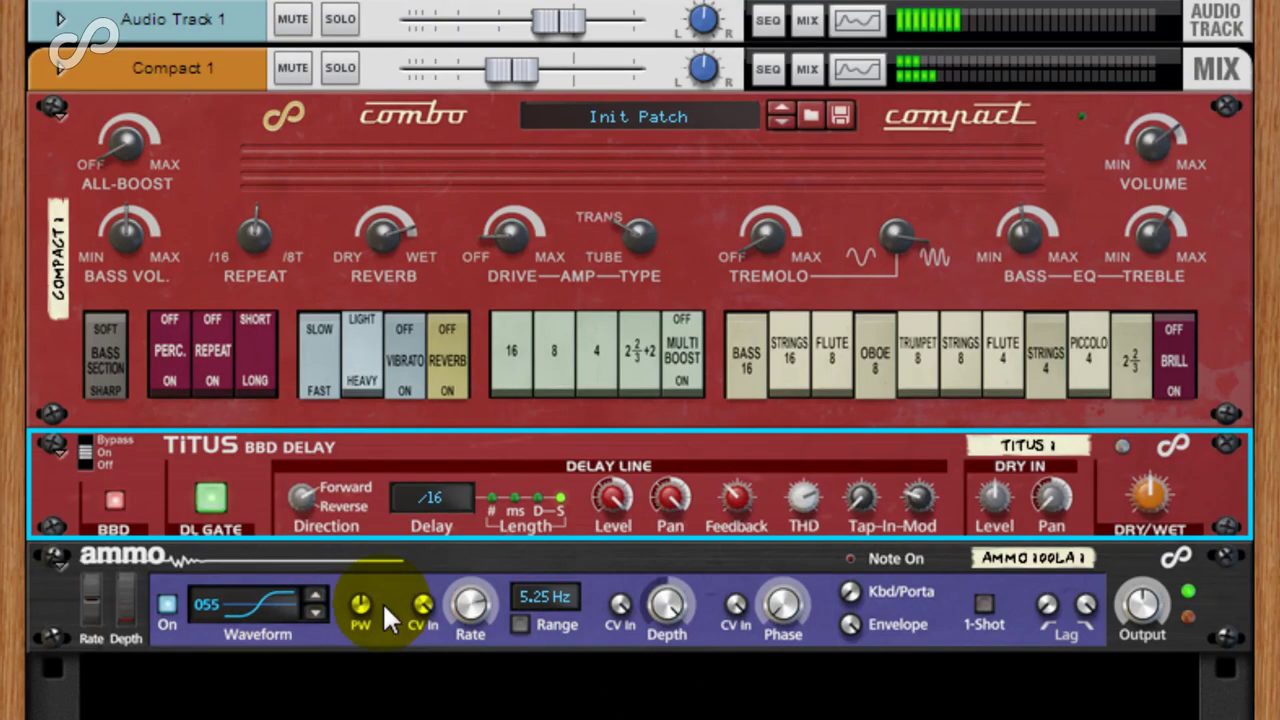
drag(470, 604, 497, 713)
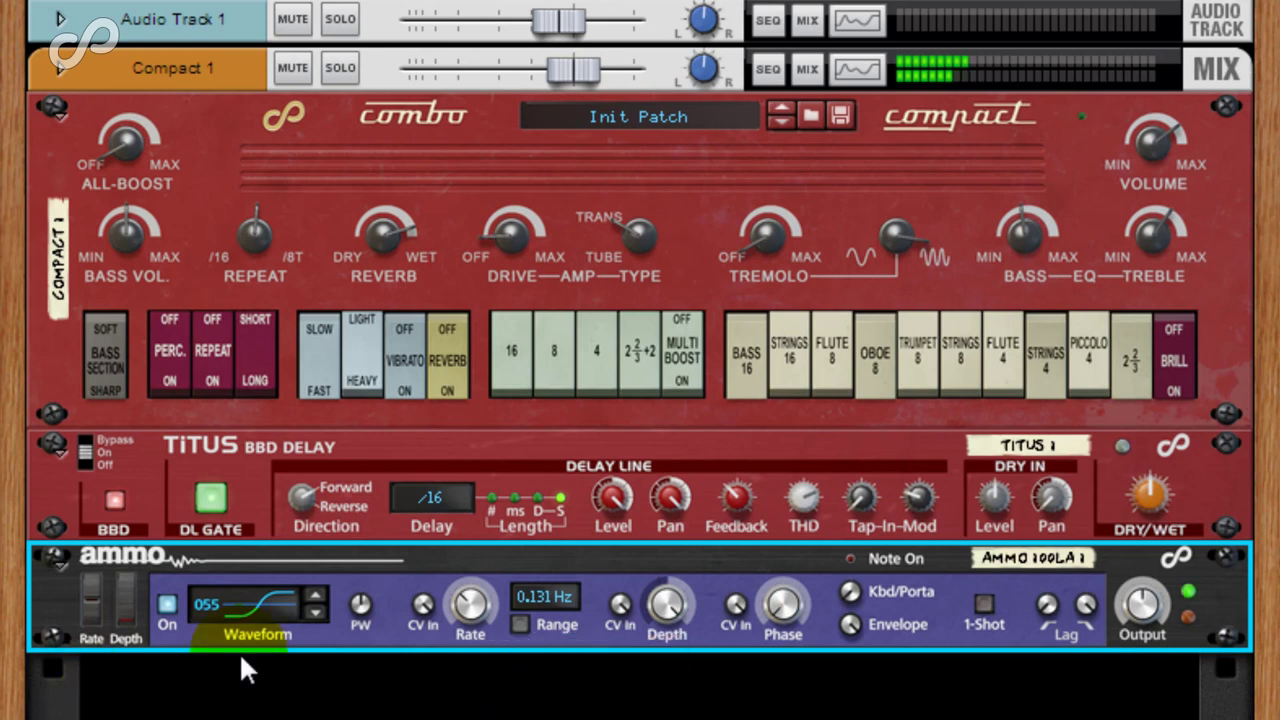
drag(929, 506, 909, 517)
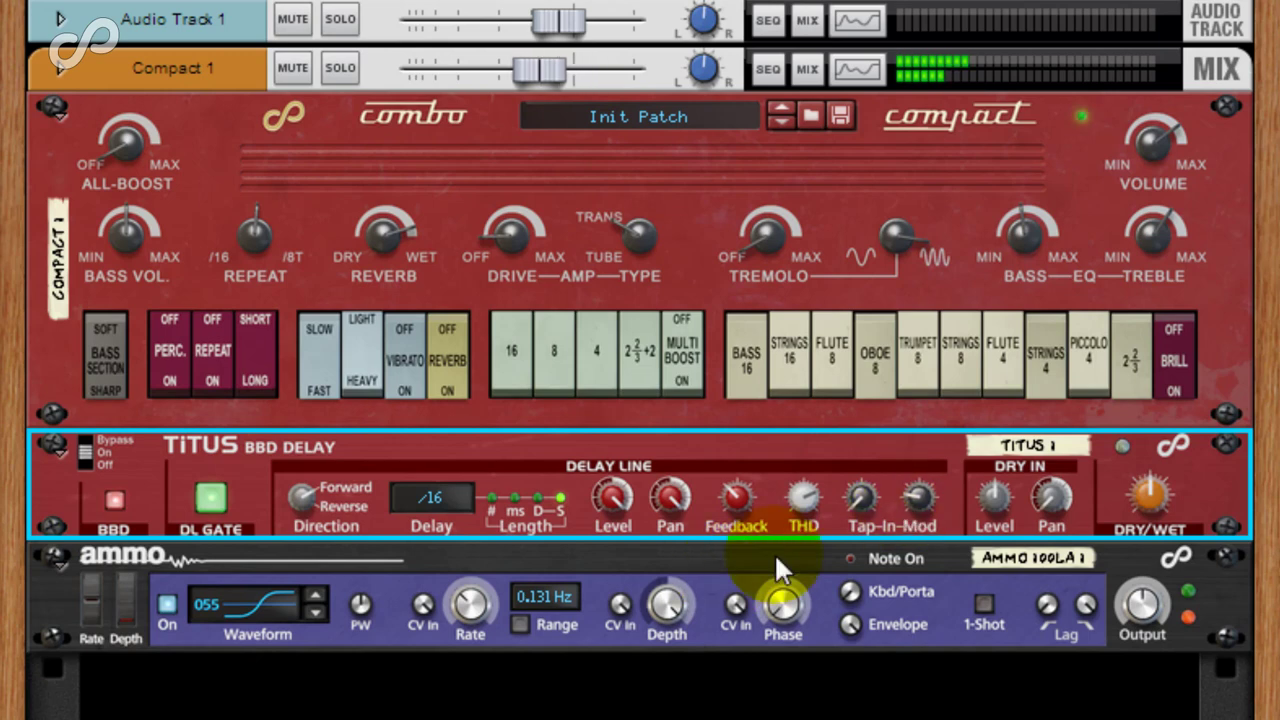
Step: Replace the Ammo LFO with an ECF-42, cabling Titus Tap Out to its input and its output to Tap In
right_click(420, 566)
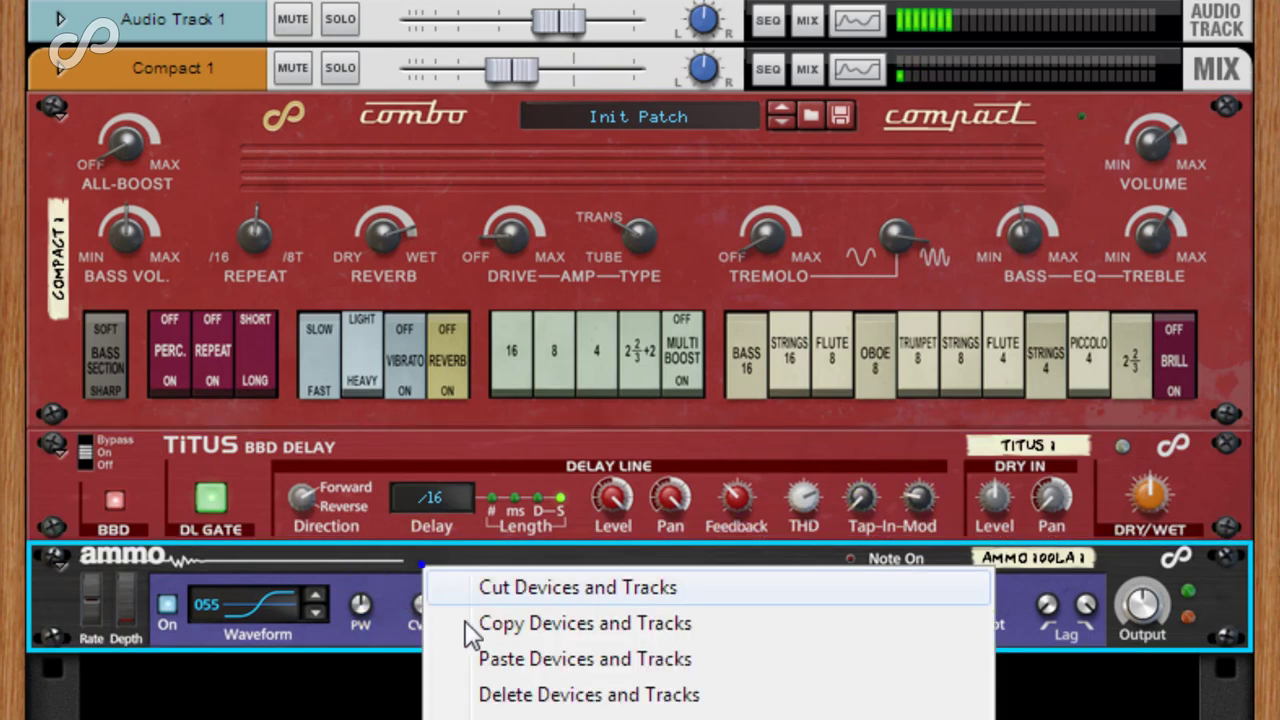
click(487, 694)
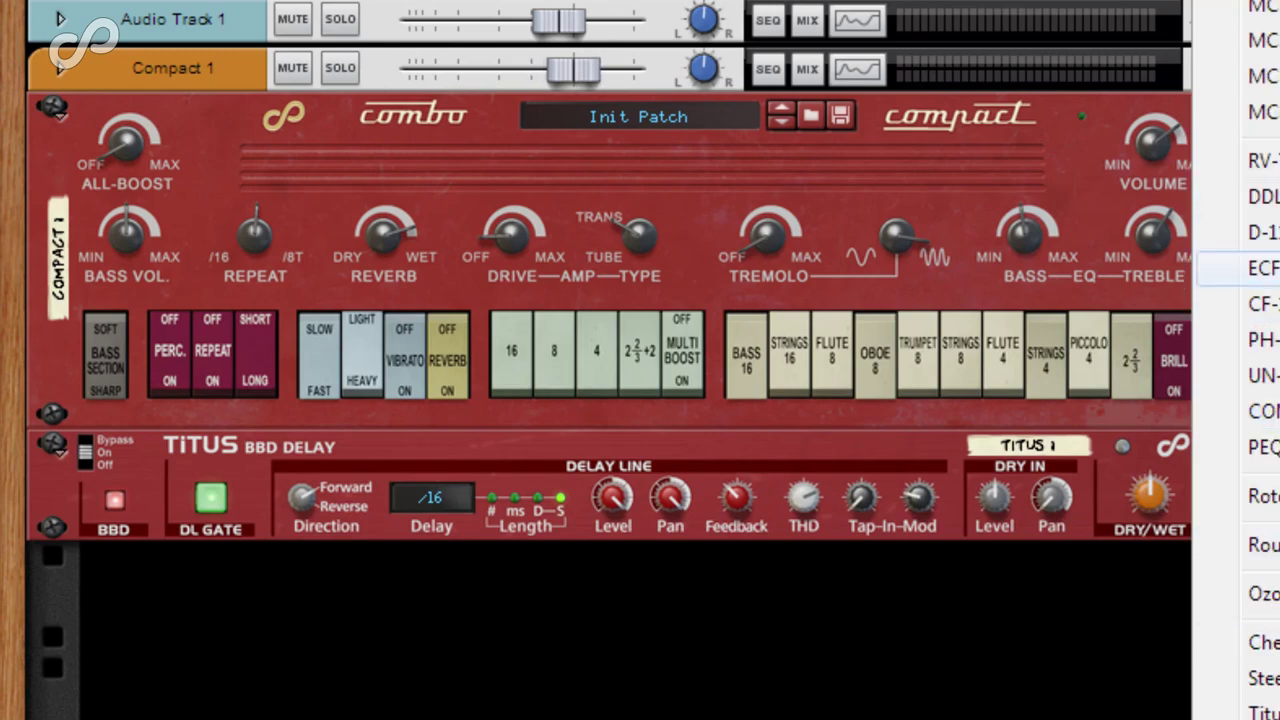
drag(1262, 268, 343, 586)
key(Tab)
drag(415, 624, 786, 472)
drag(507, 625, 862, 474)
key(Tab)
Step: Lower the ECF-42 frequency to 84, set the tap-in level to 37%, and raise feedback to about 35%
click(862, 465)
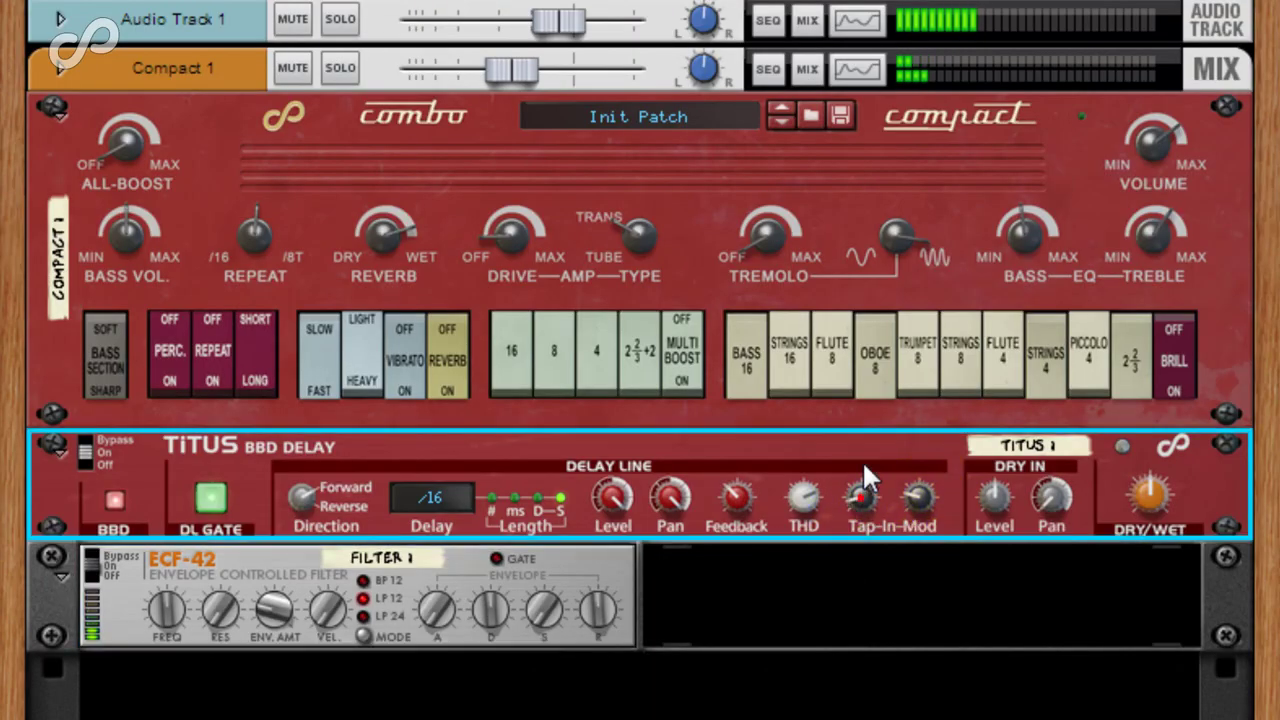
click(374, 583)
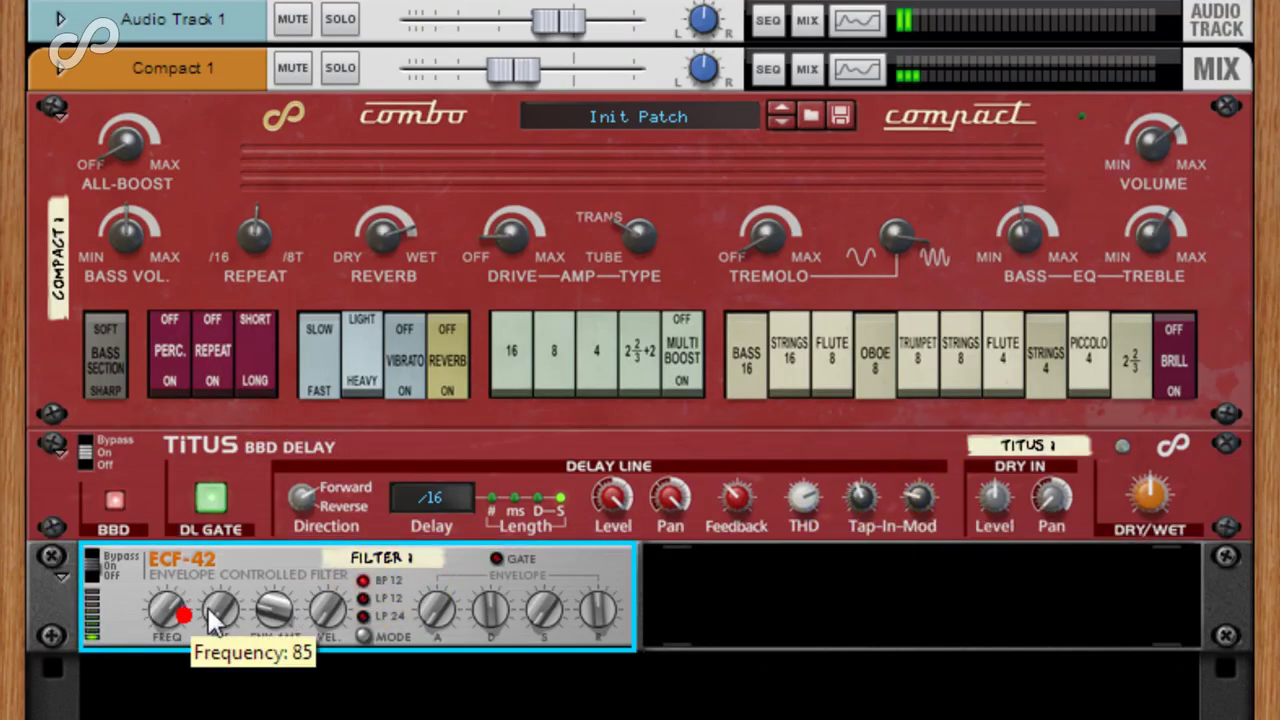
click(167, 603)
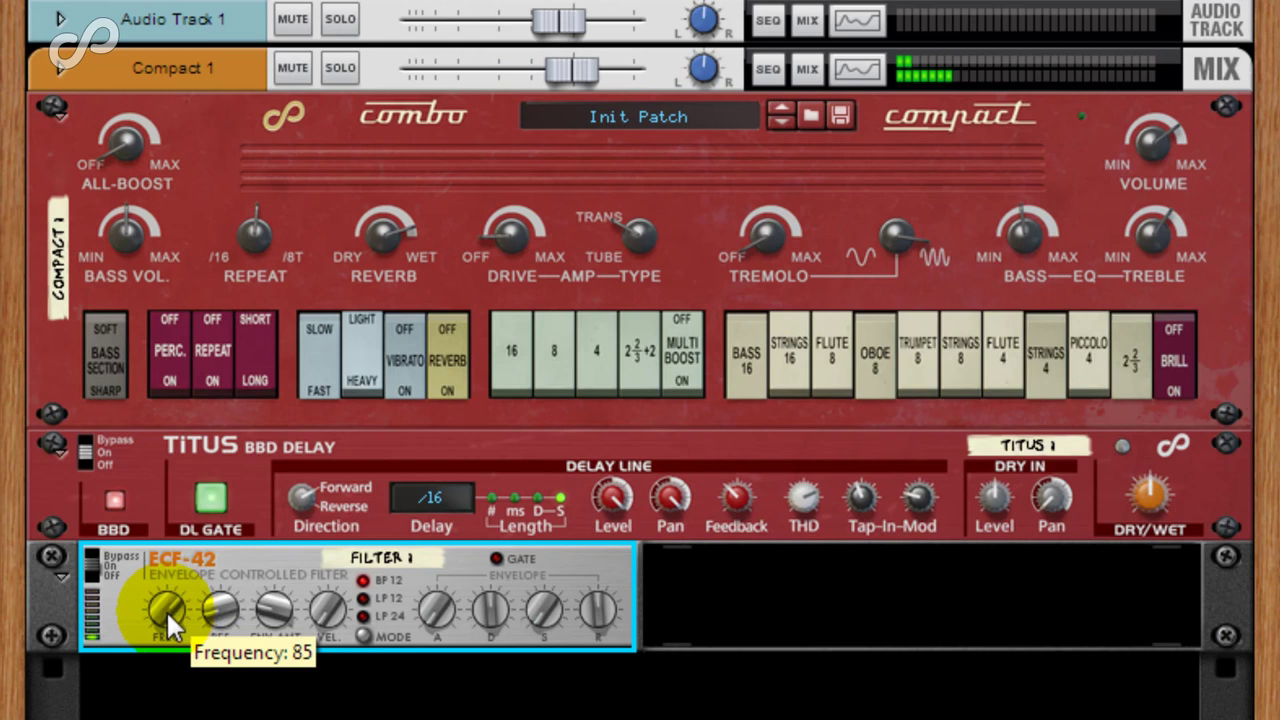
drag(161, 614, 746, 637)
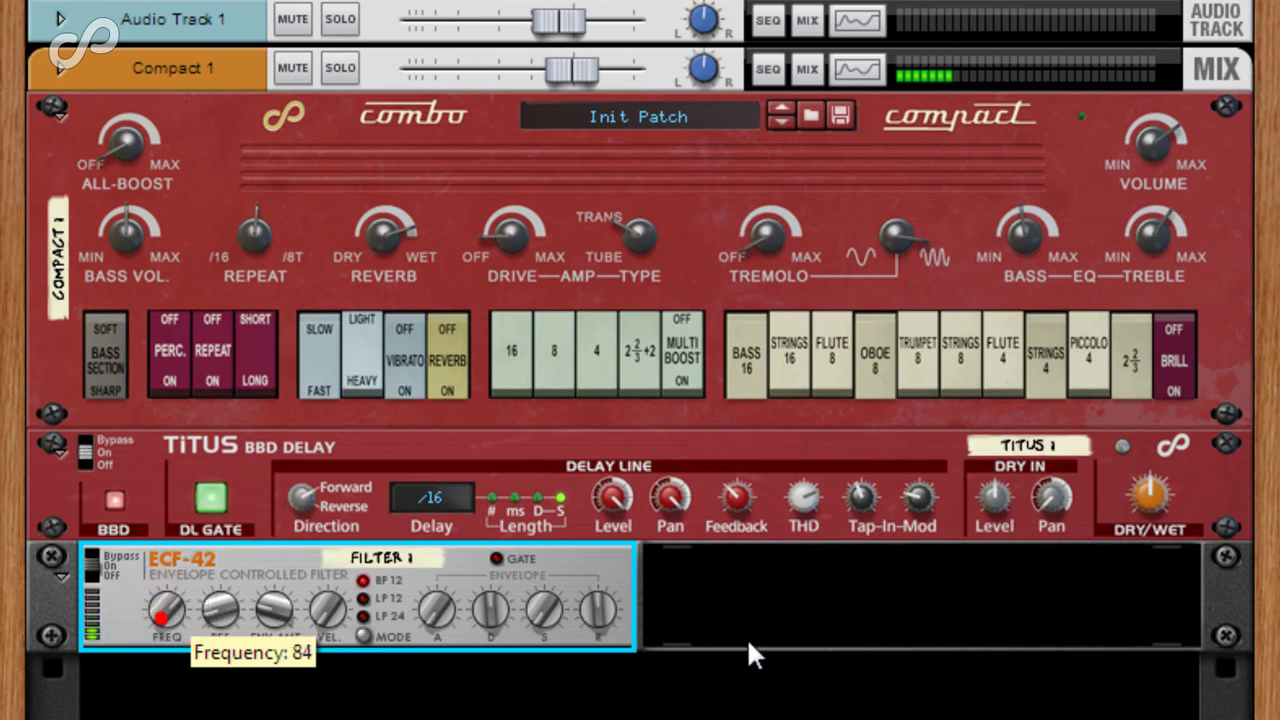
click(857, 500)
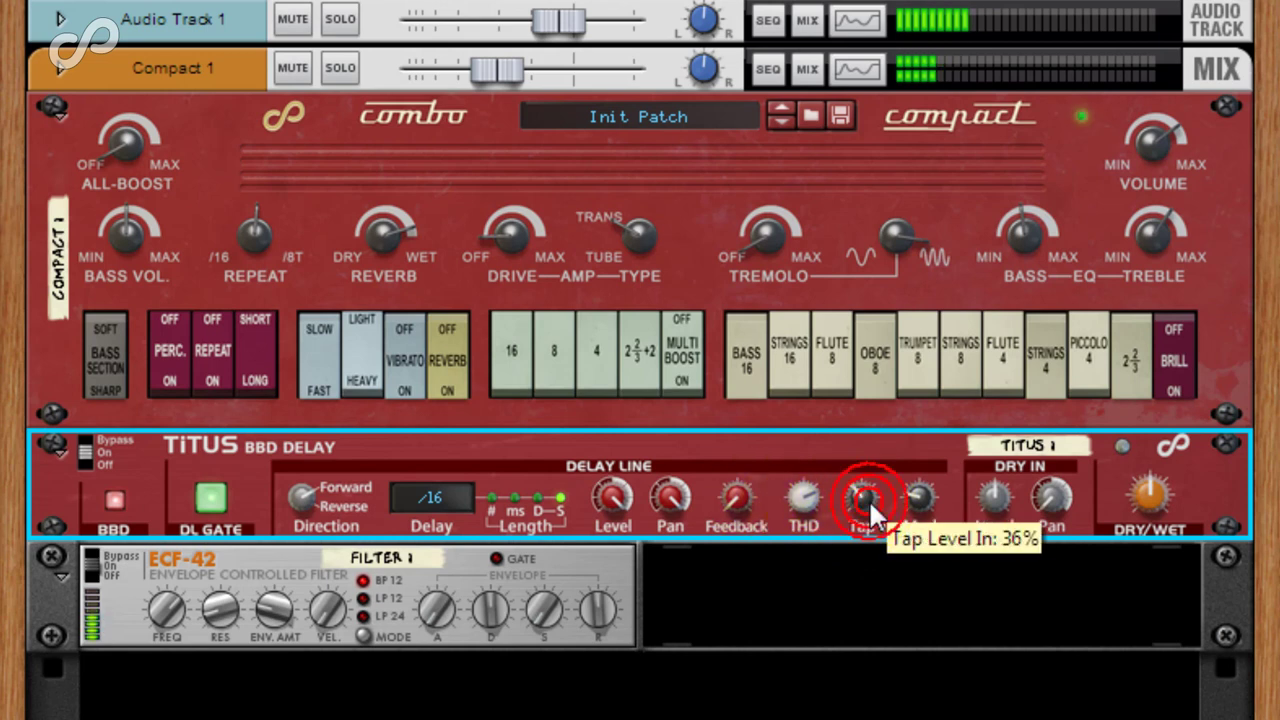
drag(868, 498, 868, 494)
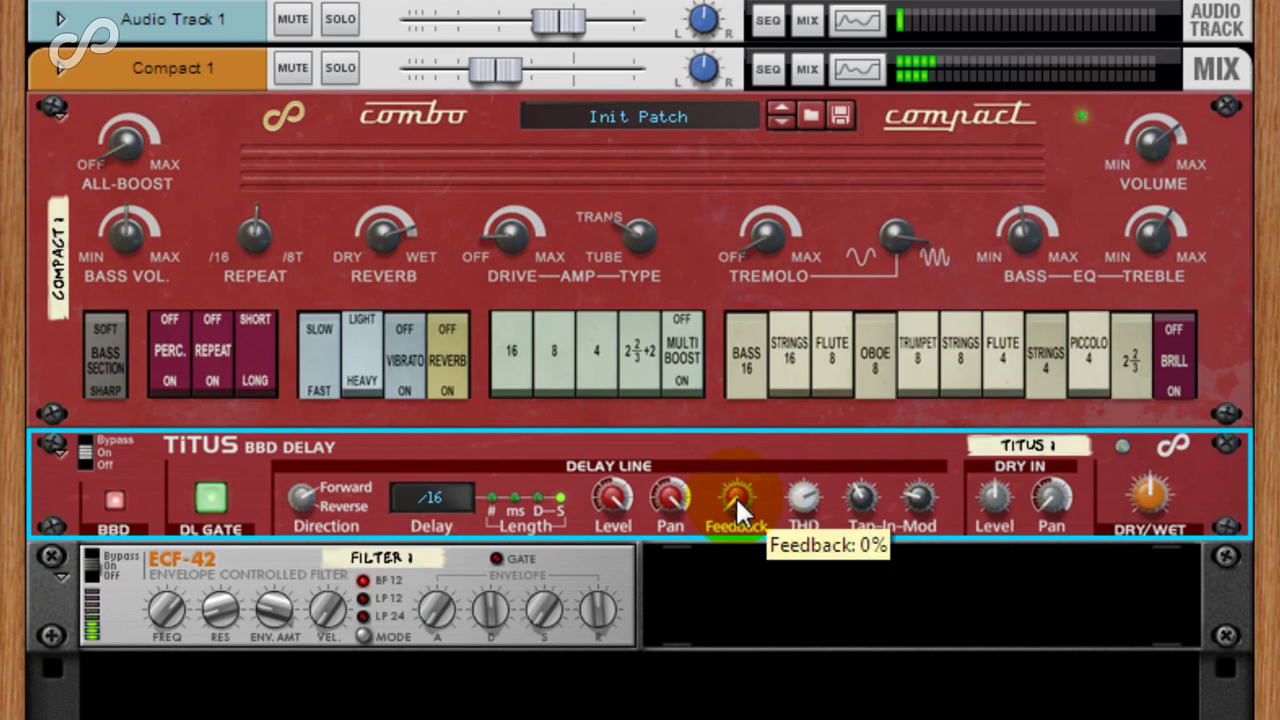
drag(737, 501, 766, 600)
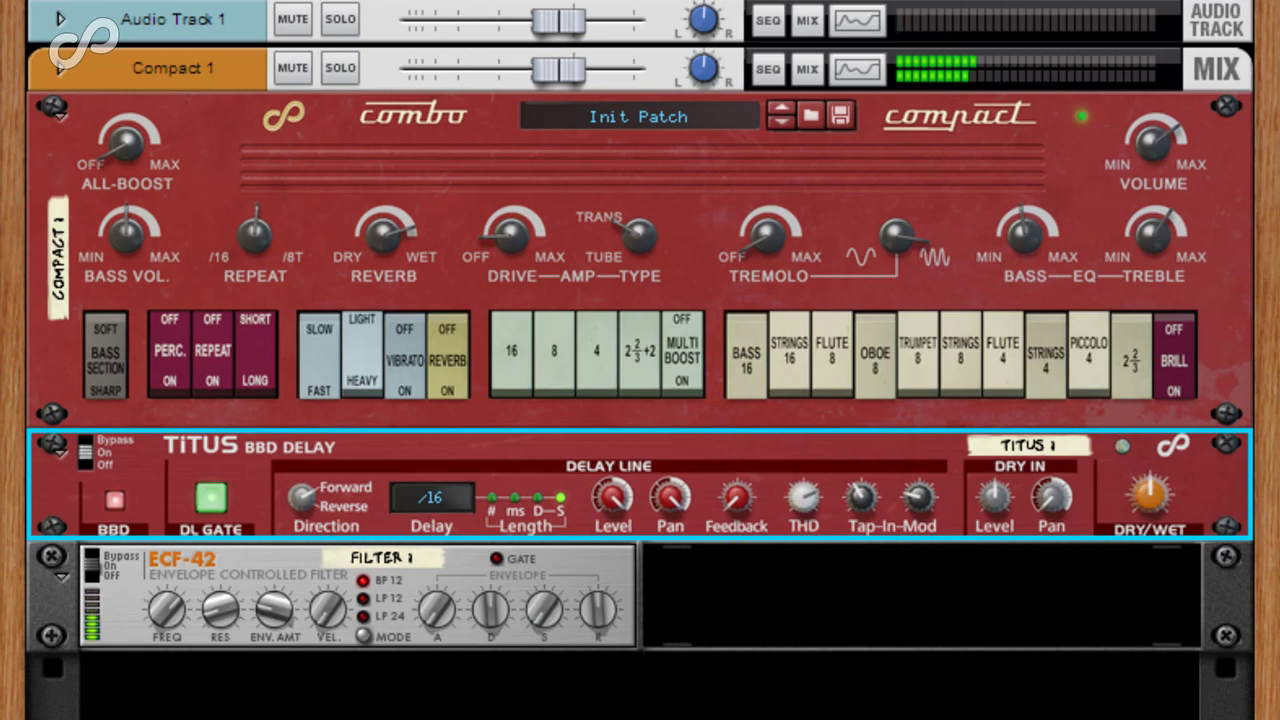